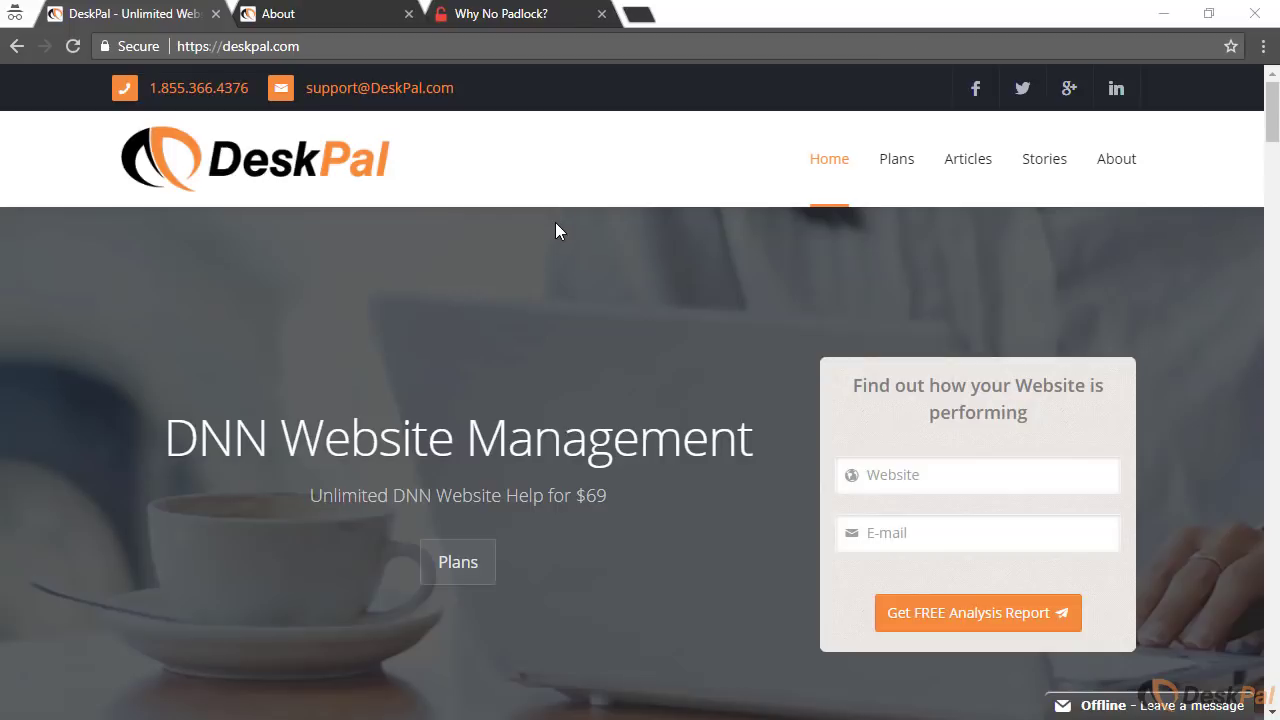
pyautogui.click(231, 46)
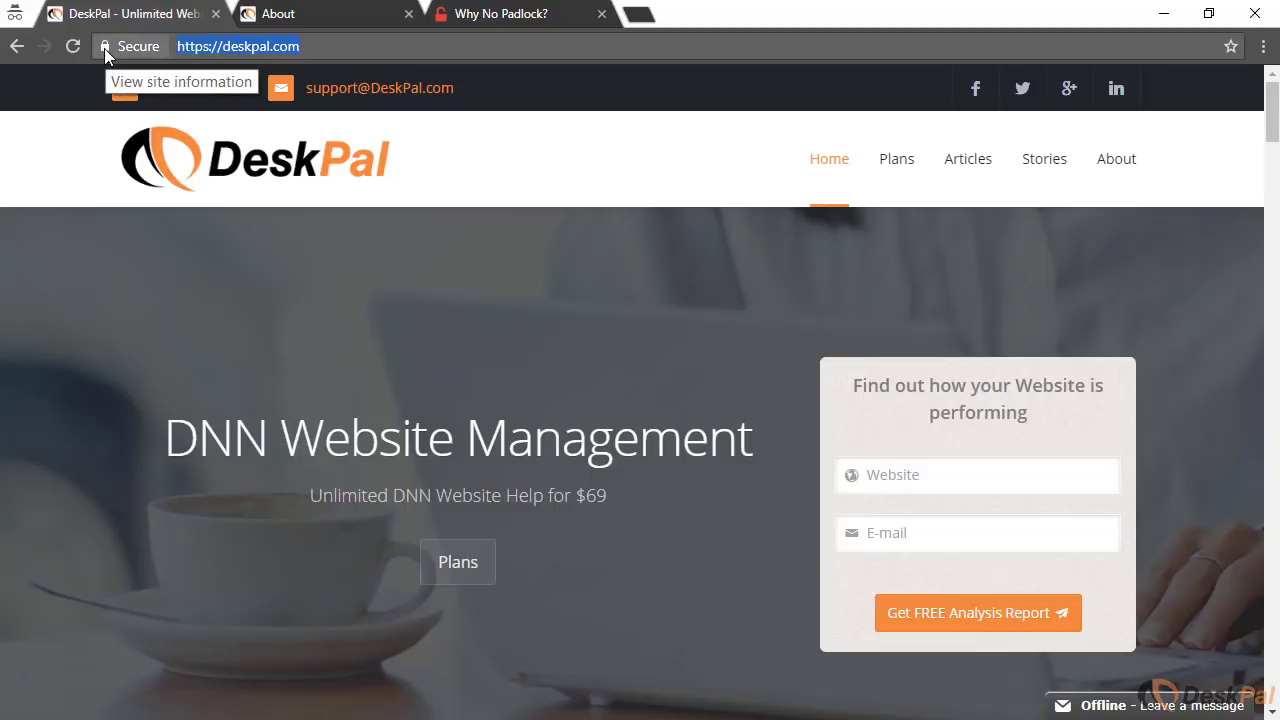
pyautogui.click(329, 22)
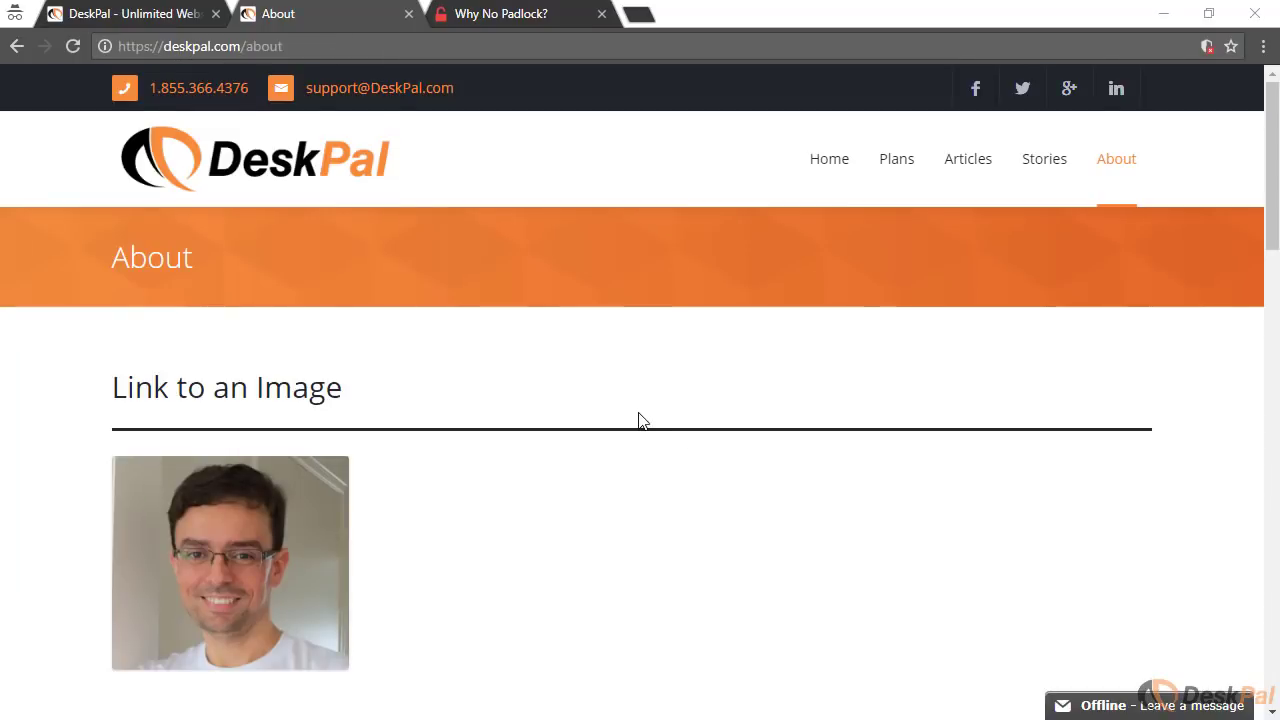
pyautogui.click(150, 18)
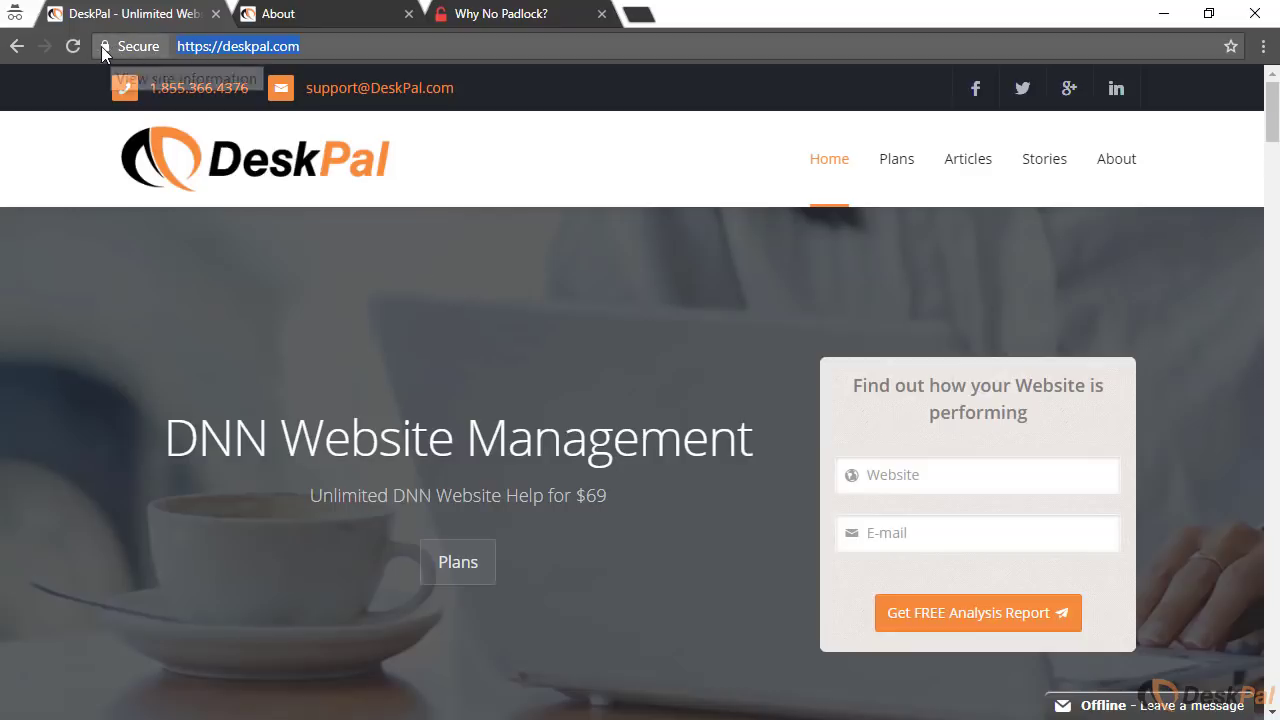
pyautogui.click(336, 18)
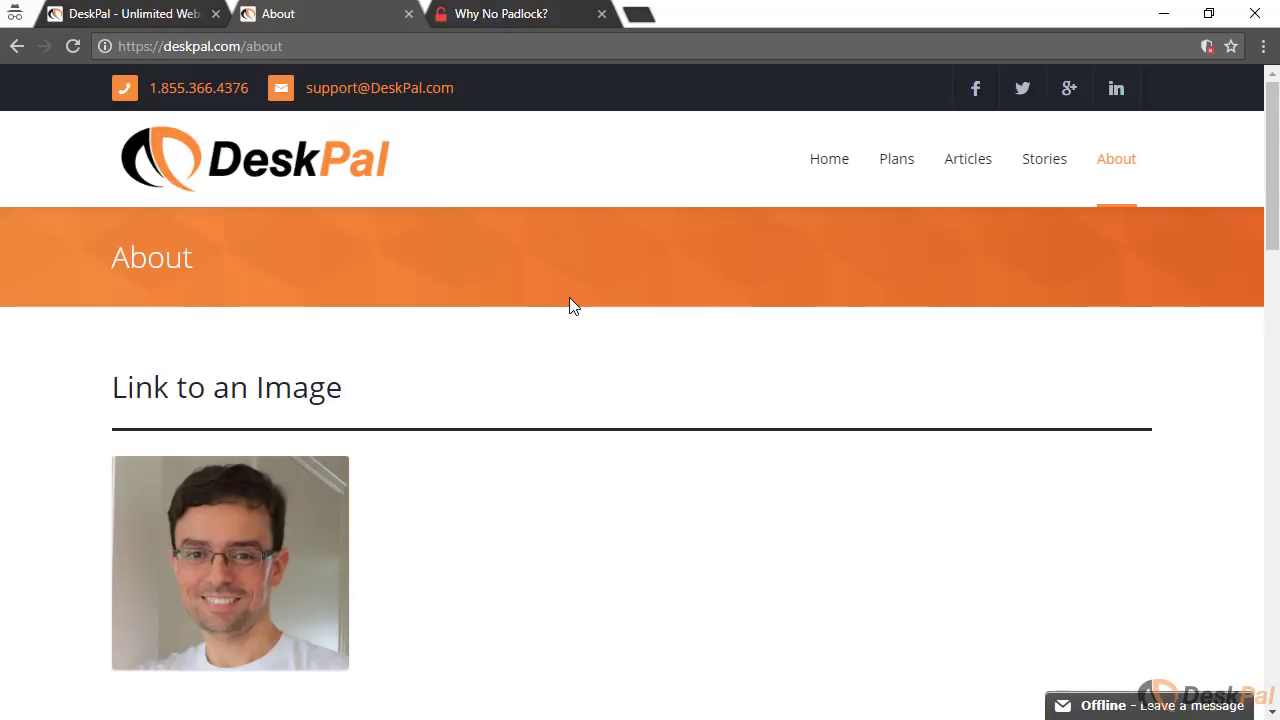
pyautogui.click(128, 12)
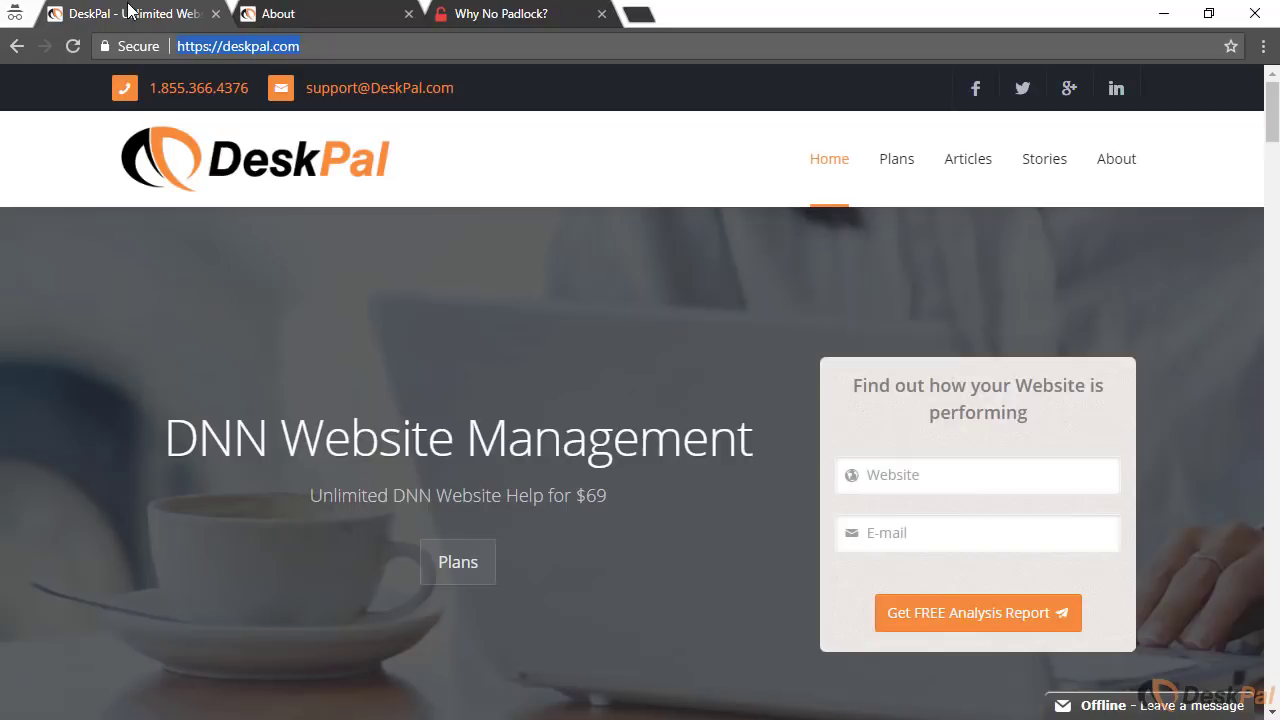
# Switch to the Why No Padlock? checker and scroll to its blank Secure Address test form.
pyautogui.click(488, 18)
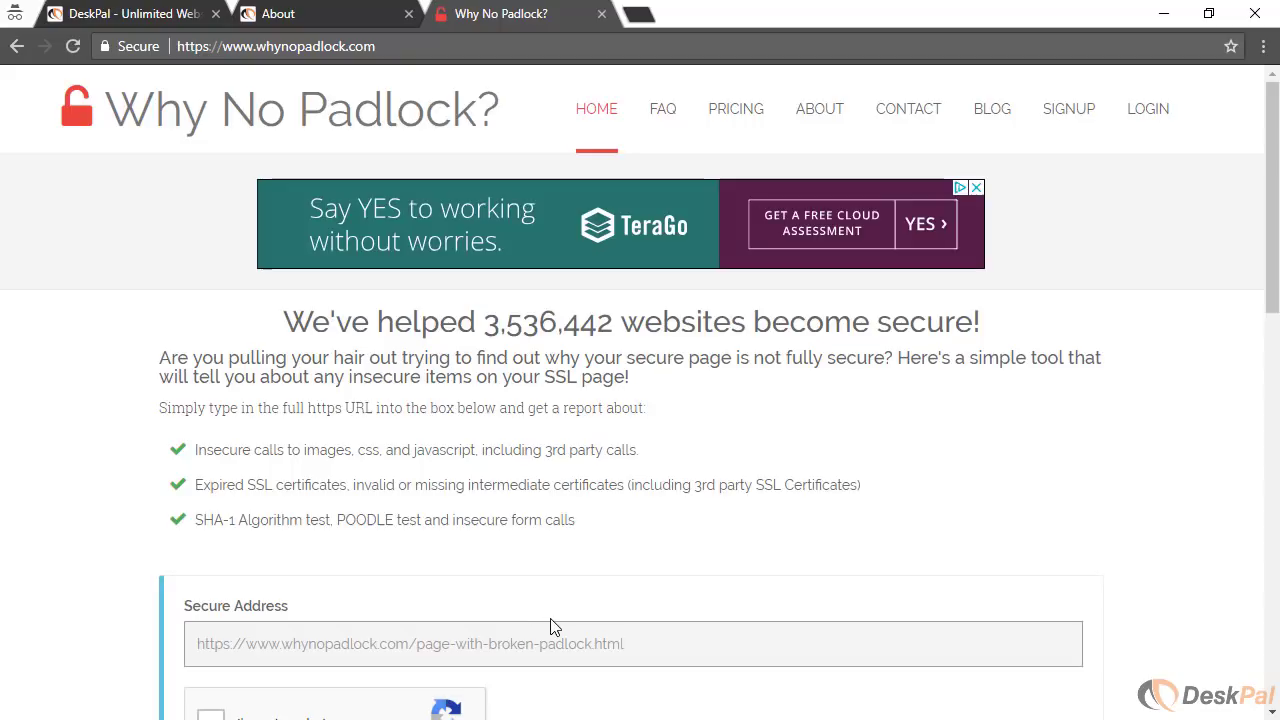
pyautogui.scroll(-1, 550, 627)
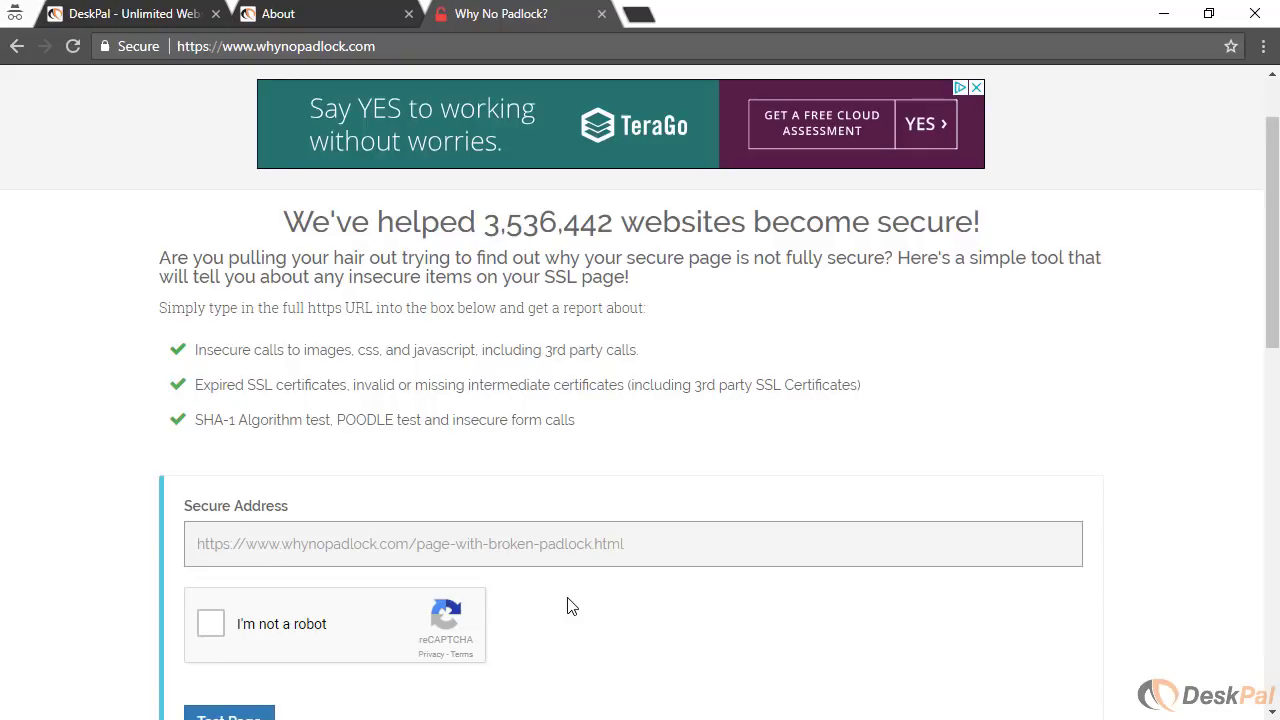
# Go to the DeskPal site and open its About page, which lacks the secure padlock.
pyautogui.click(124, 20)
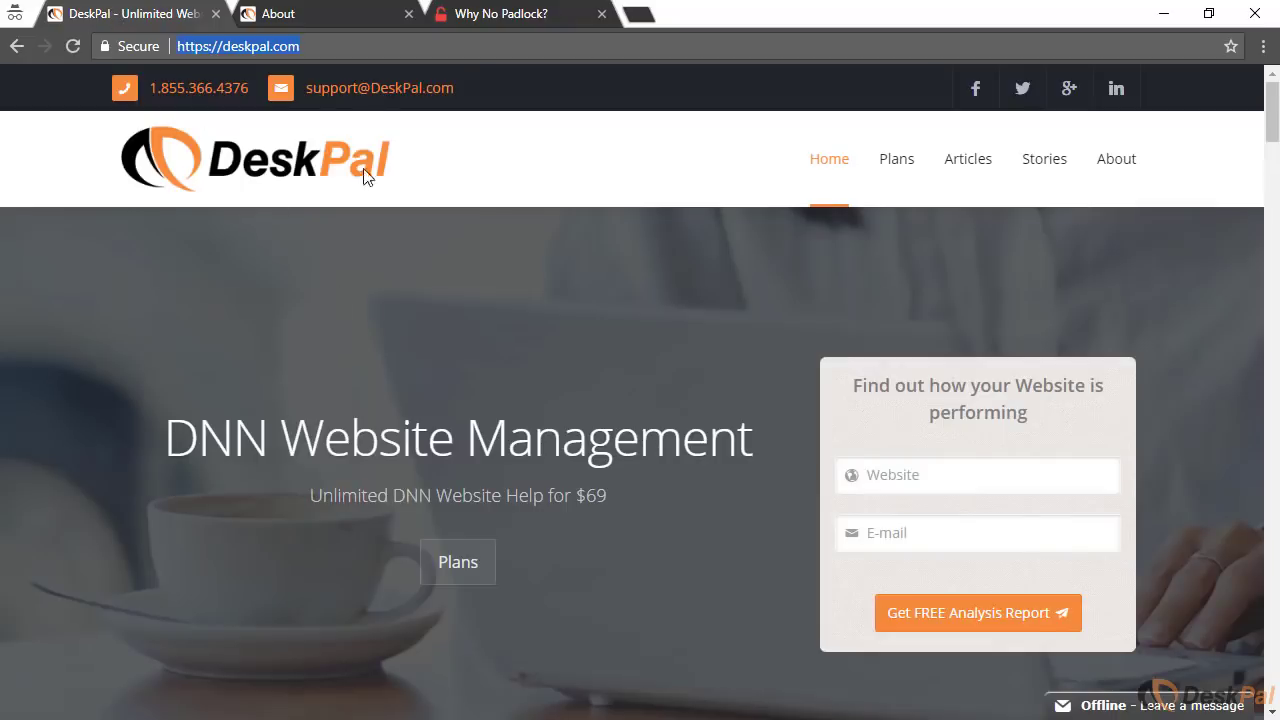
pyautogui.click(320, 14)
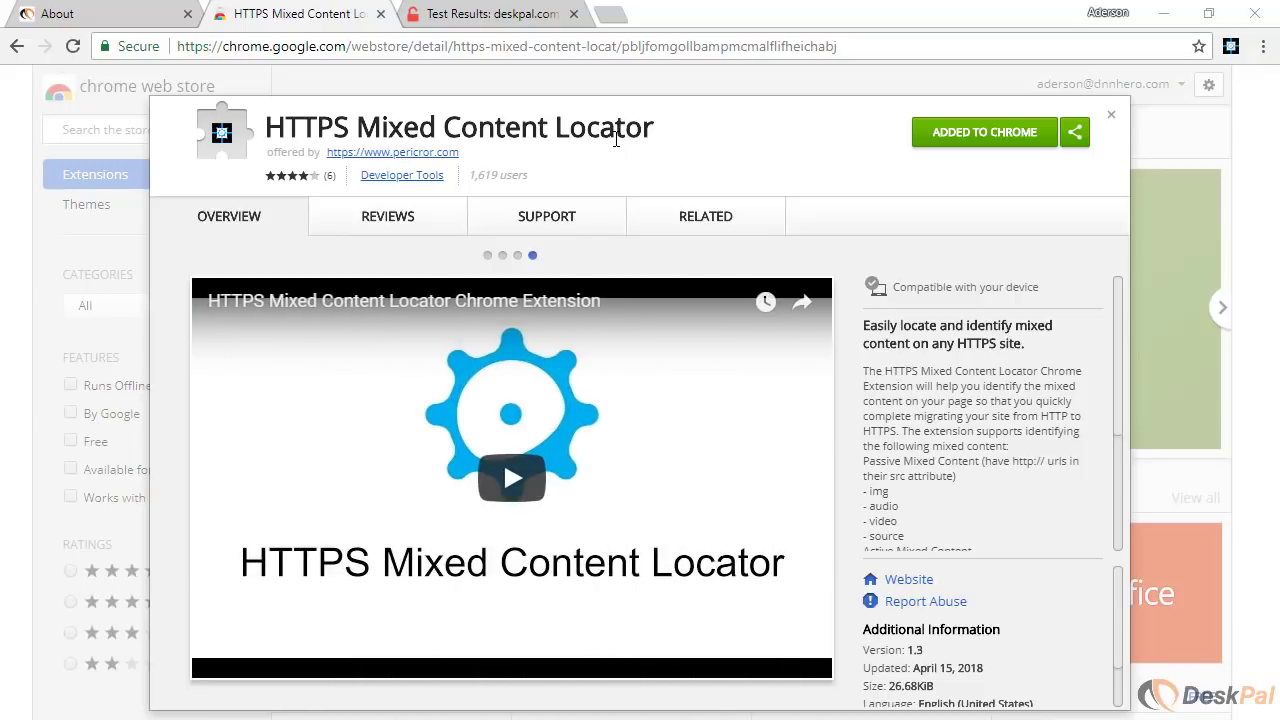
pyautogui.click(76, 16)
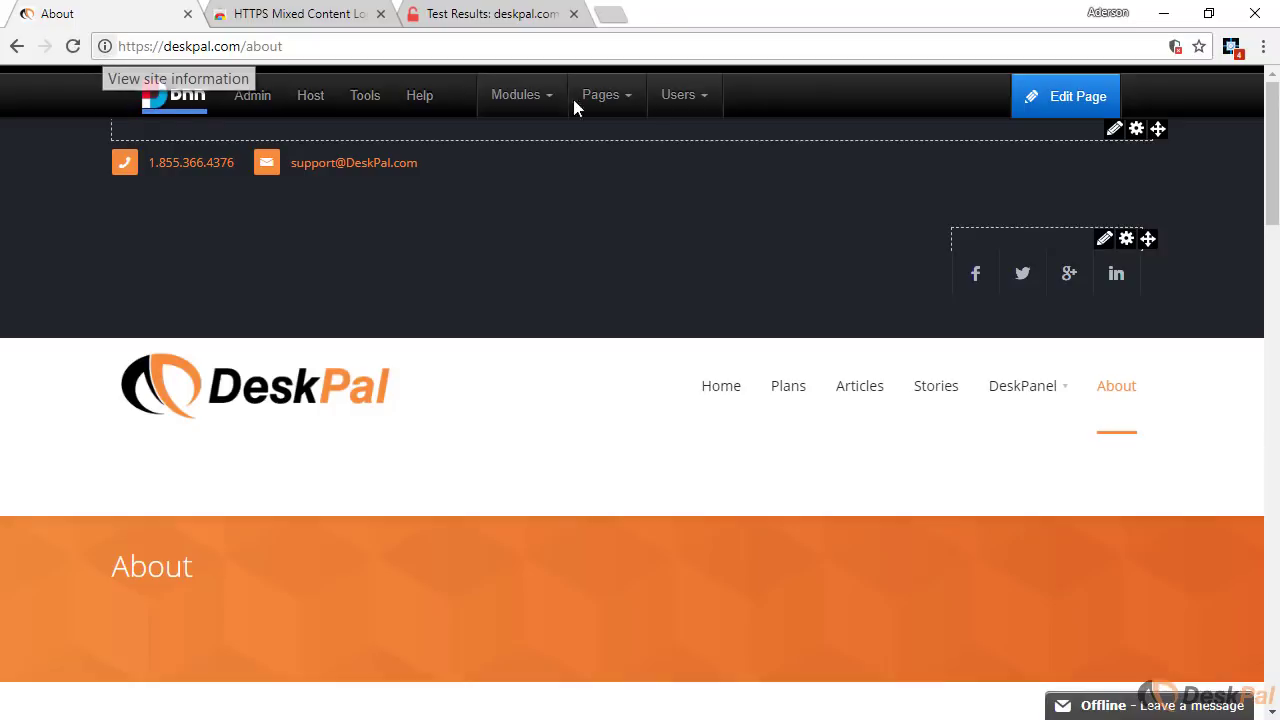
# Scan the About page for mixed content and copy the flagged team image's http address.
pyautogui.click(1235, 54)
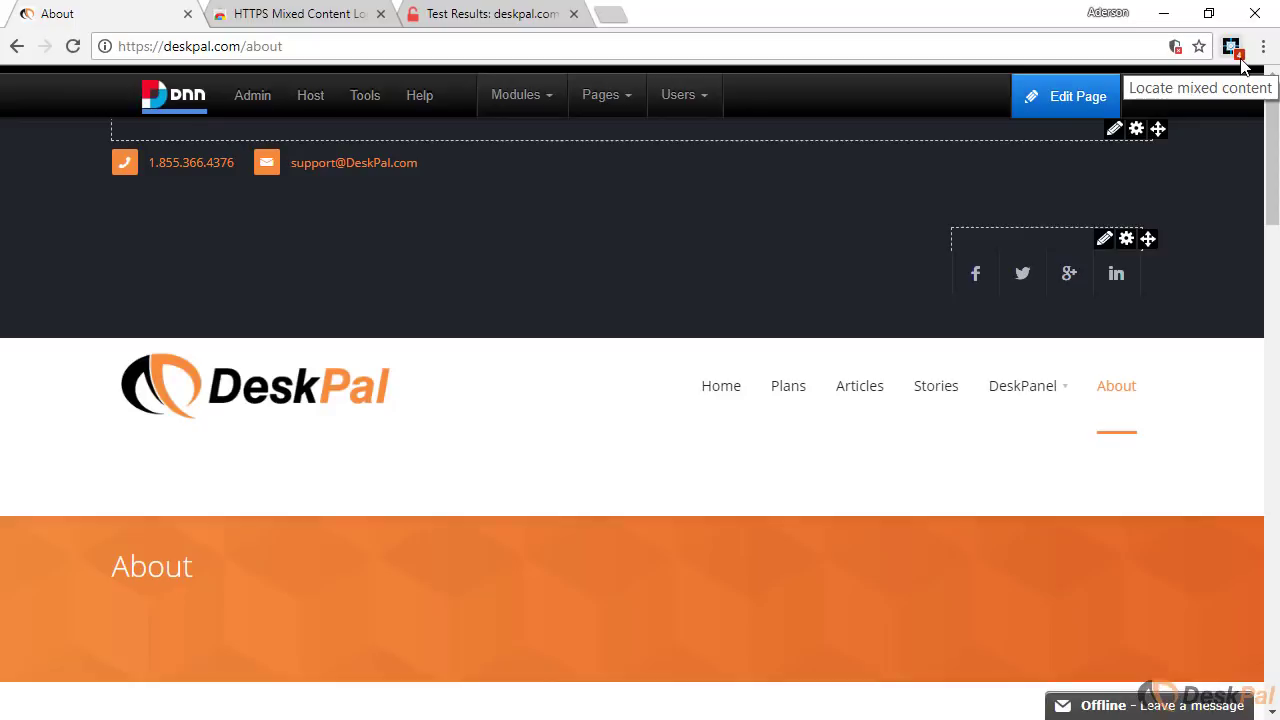
pyautogui.click(1232, 48)
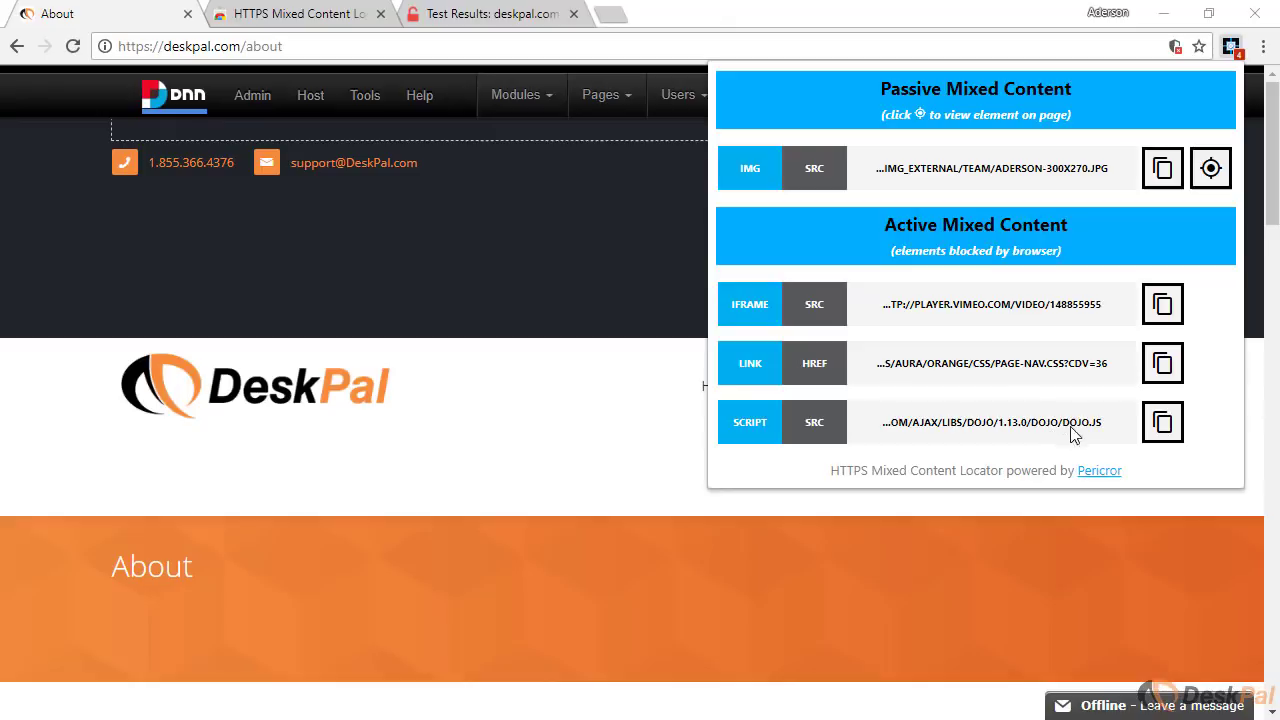
pyautogui.click(1163, 180)
pyautogui.rightClick(67, 379)
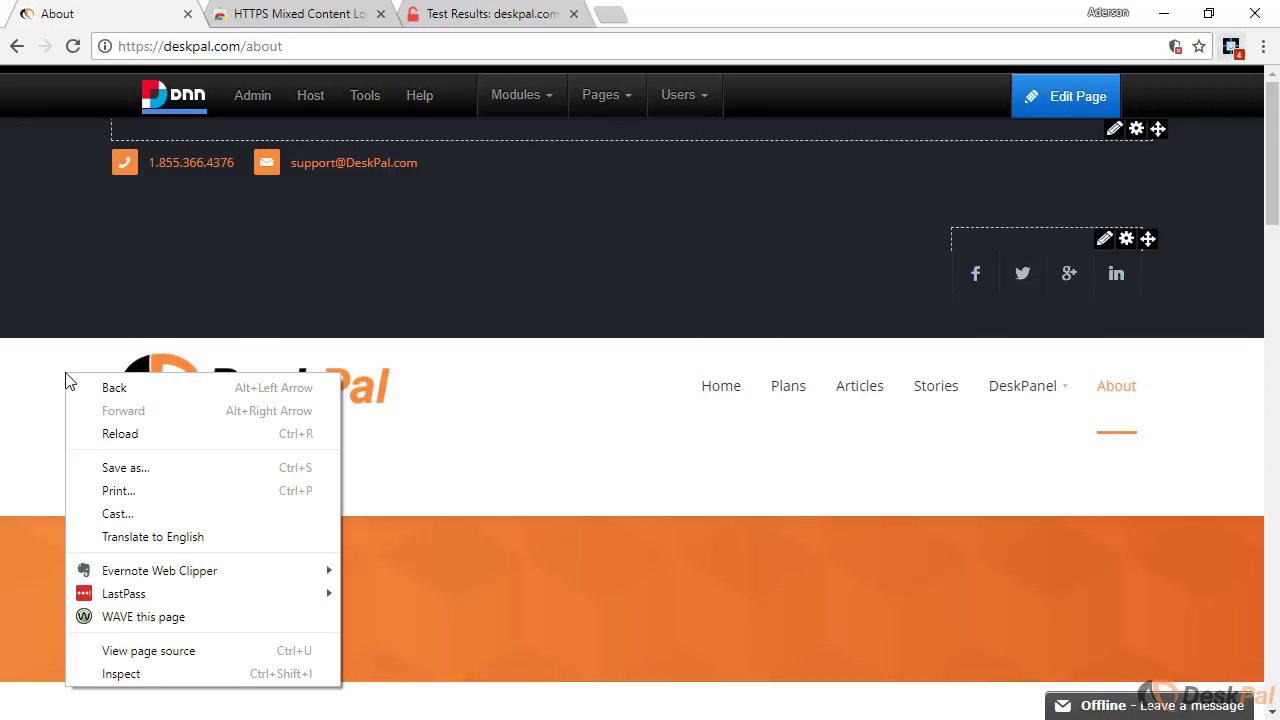
pyautogui.click(185, 652)
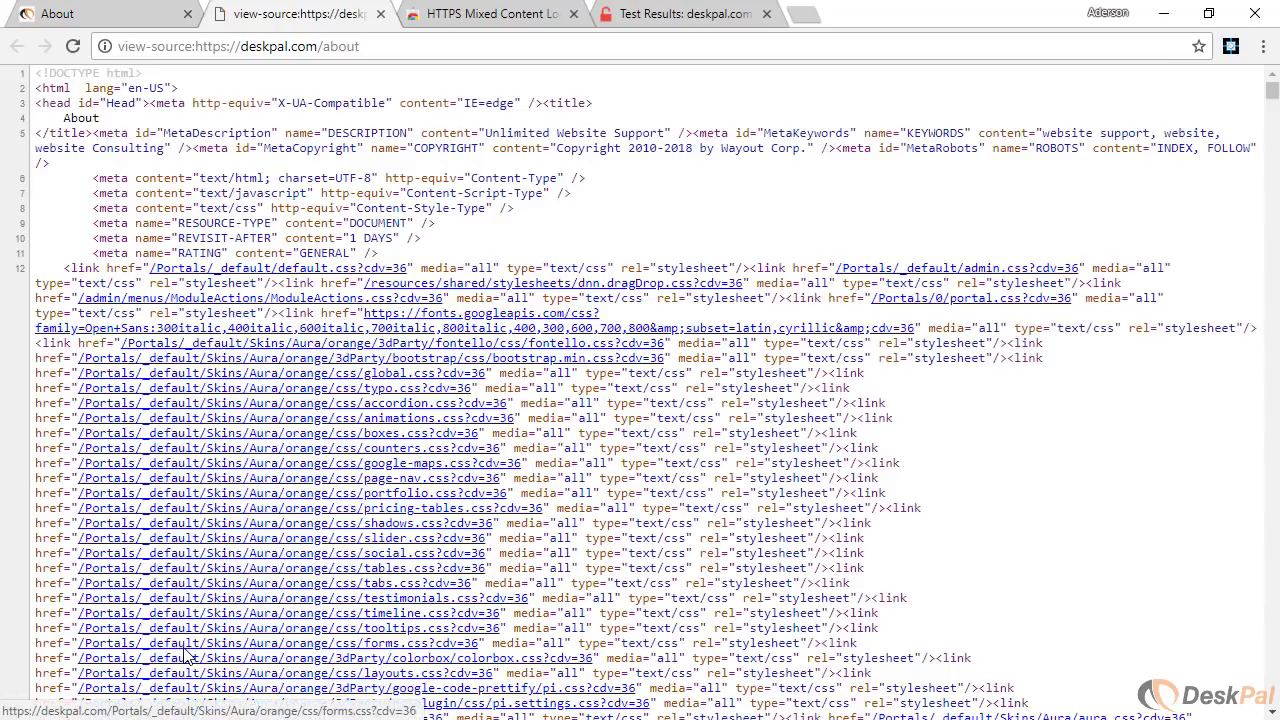
pyautogui.hotkey('ctrl', 'f')
pyautogui.hotkey('ctrl', 'v')
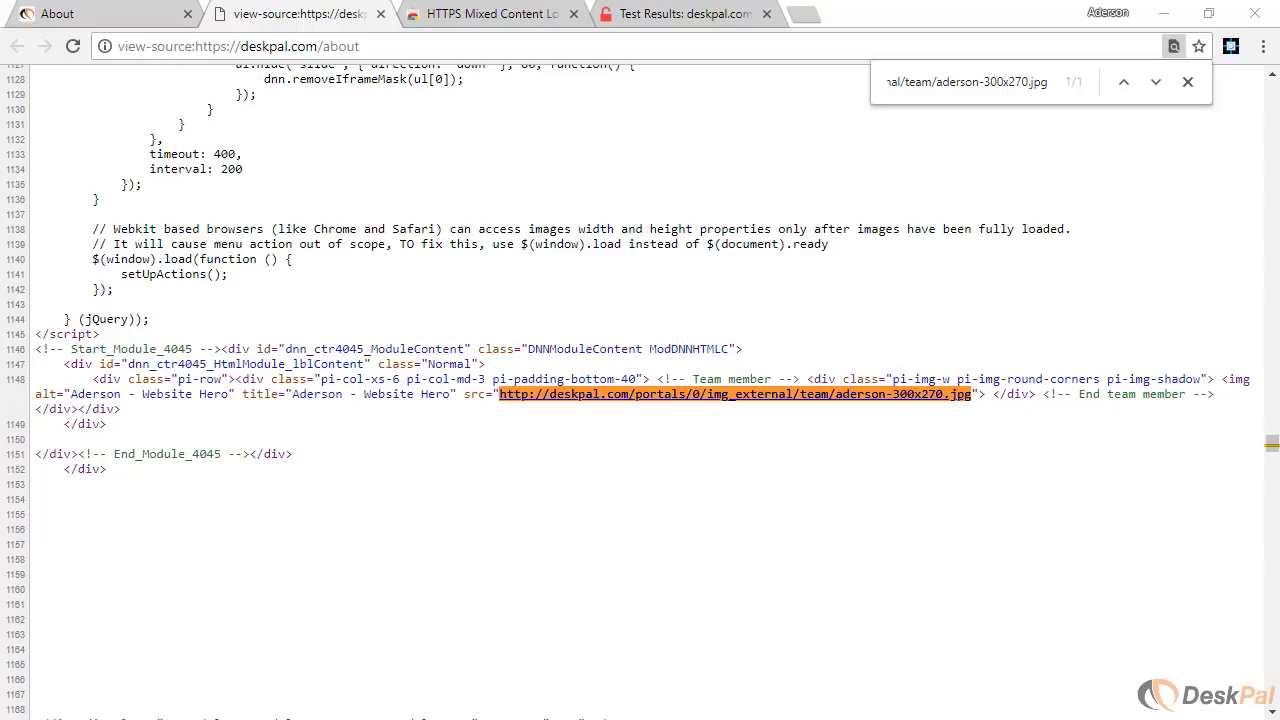
pyautogui.click(83, 22)
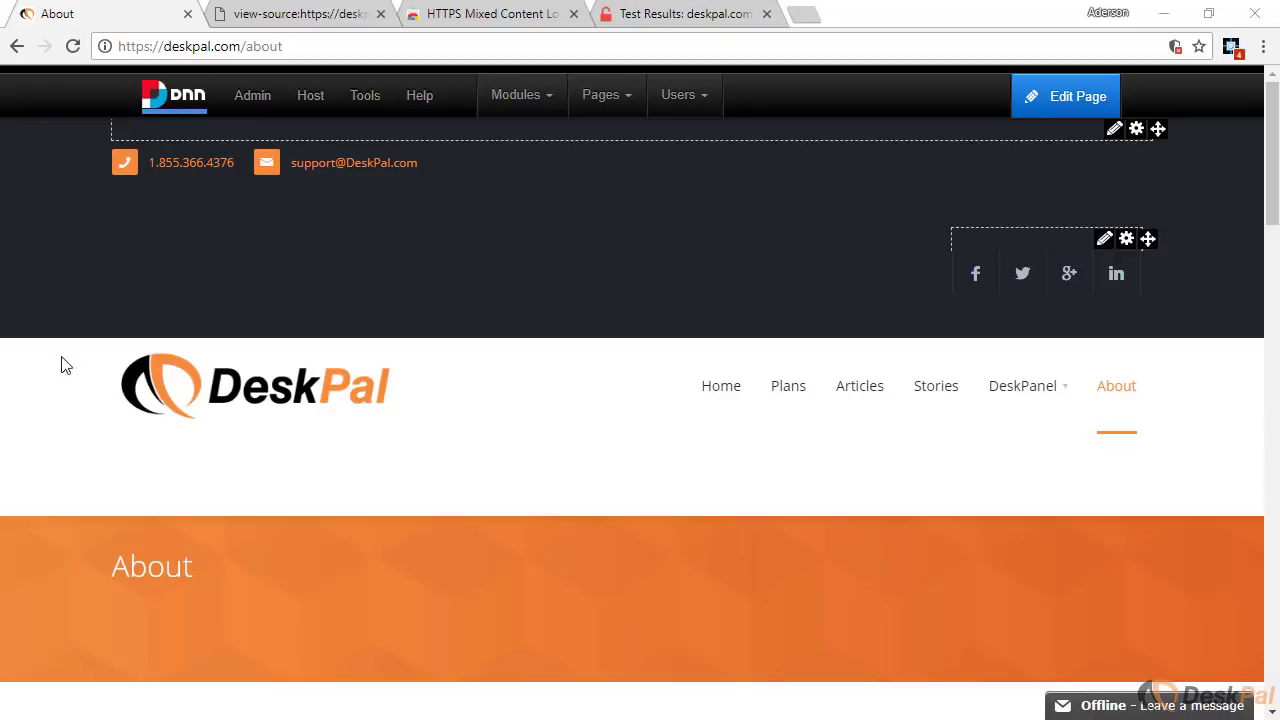
# In the page source, select HtmlModule in the dnn_ctr4045 div id holding the image.
pyautogui.click(284, 16)
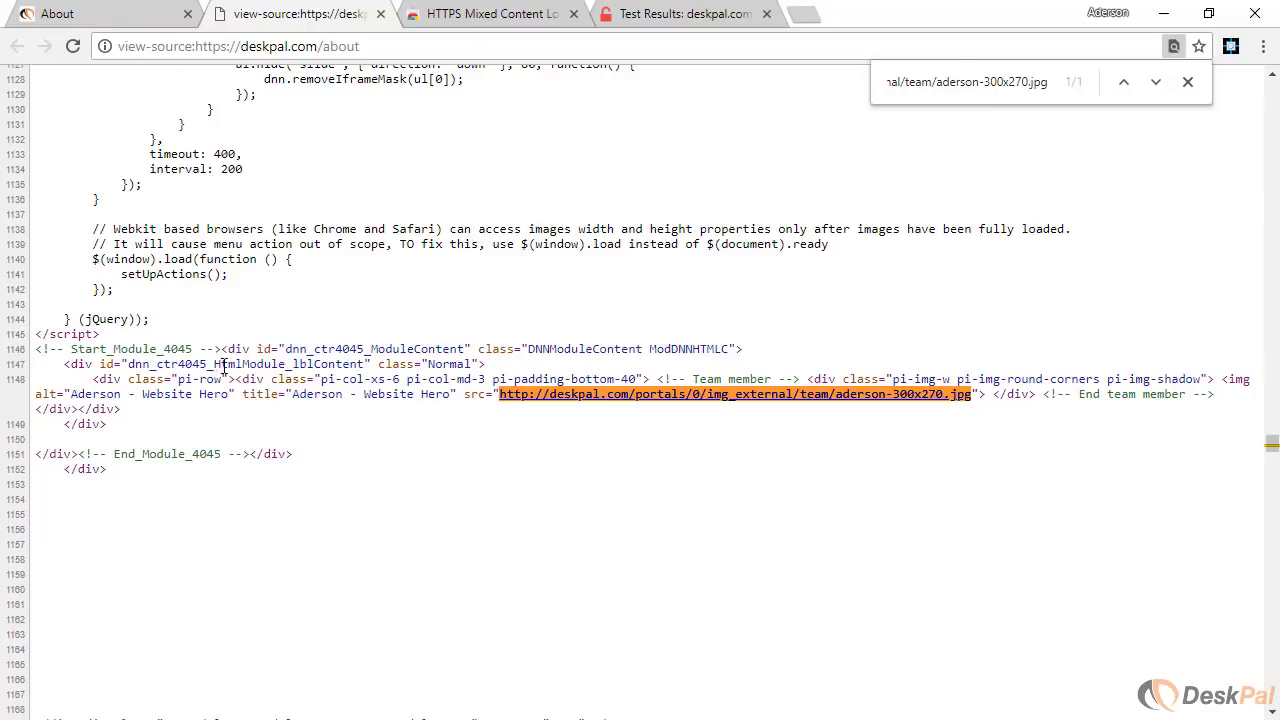
pyautogui.moveTo(214, 366); pyautogui.dragTo(287, 364)
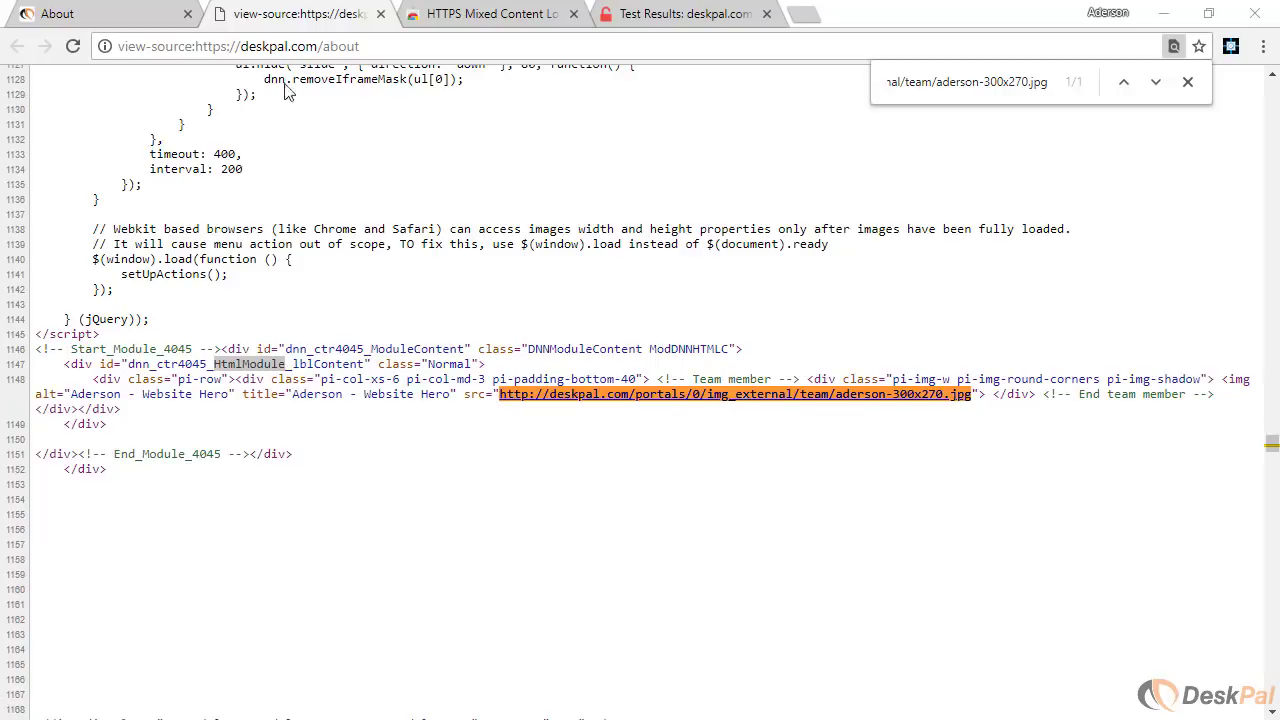
# Pinpoint the insecure team image under Link to an Image using the mixed-content report.
pyautogui.click(55, 13)
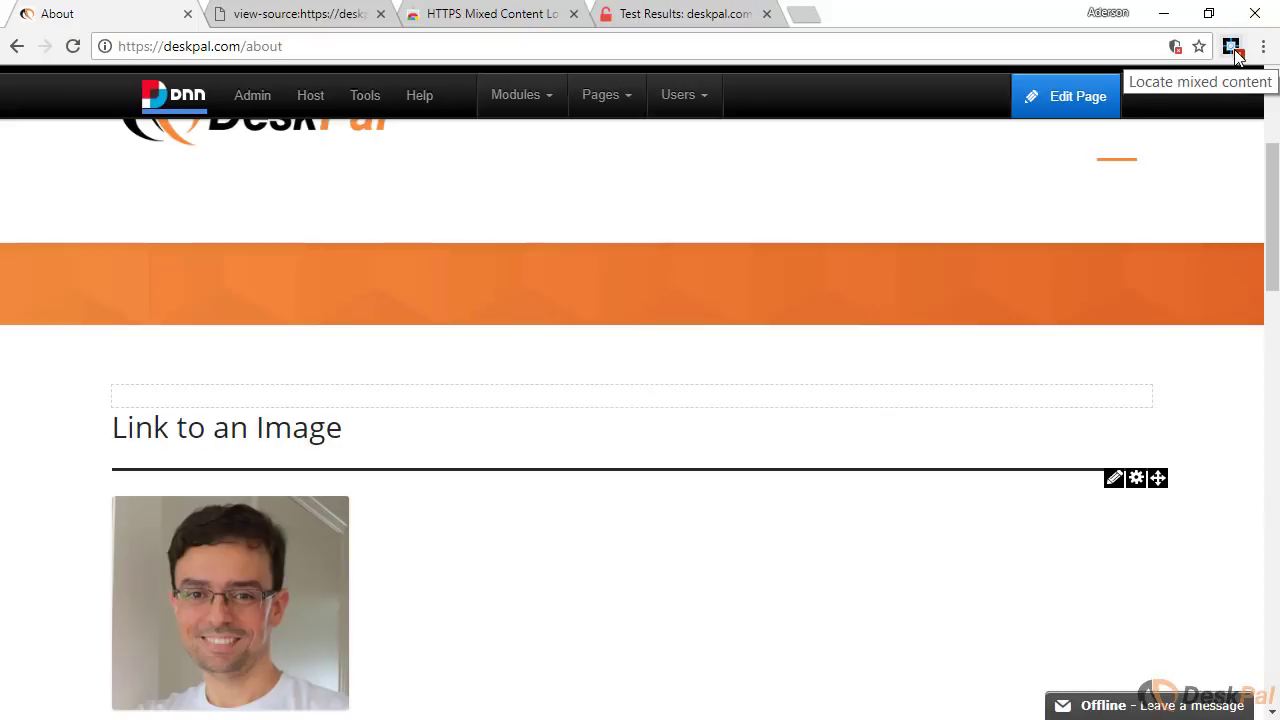
pyautogui.click(1234, 50)
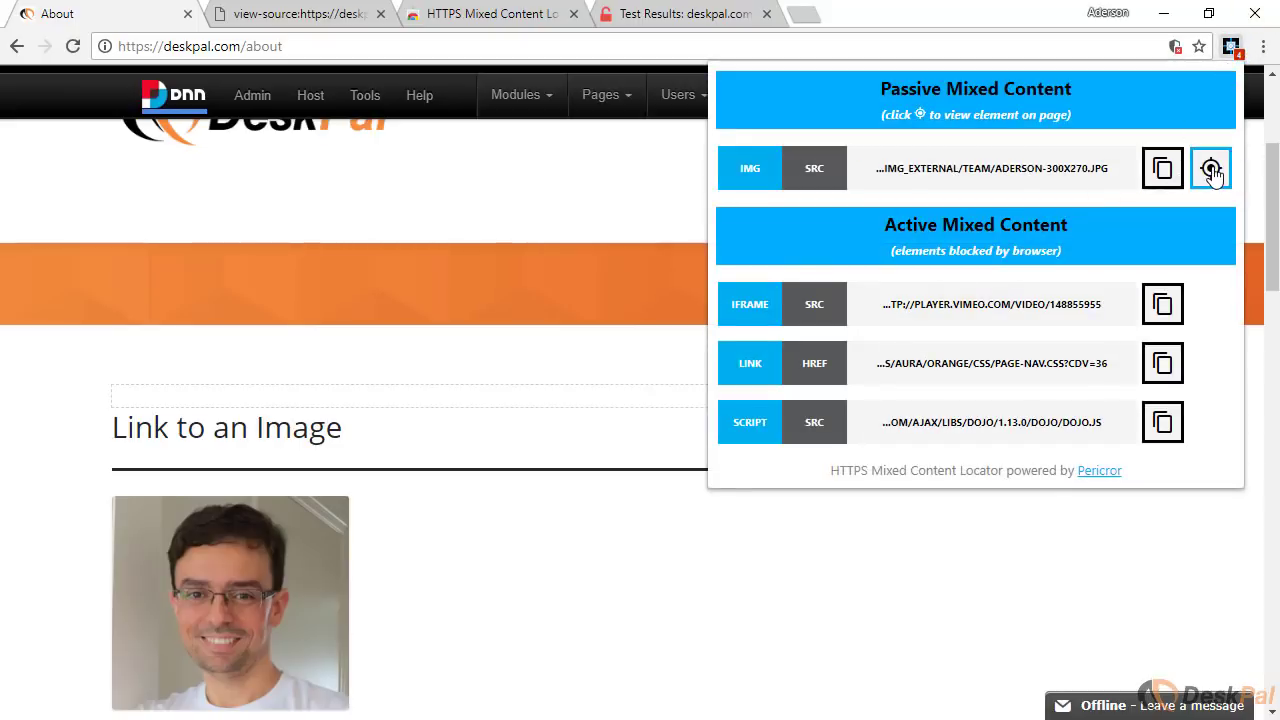
pyautogui.click(1211, 170)
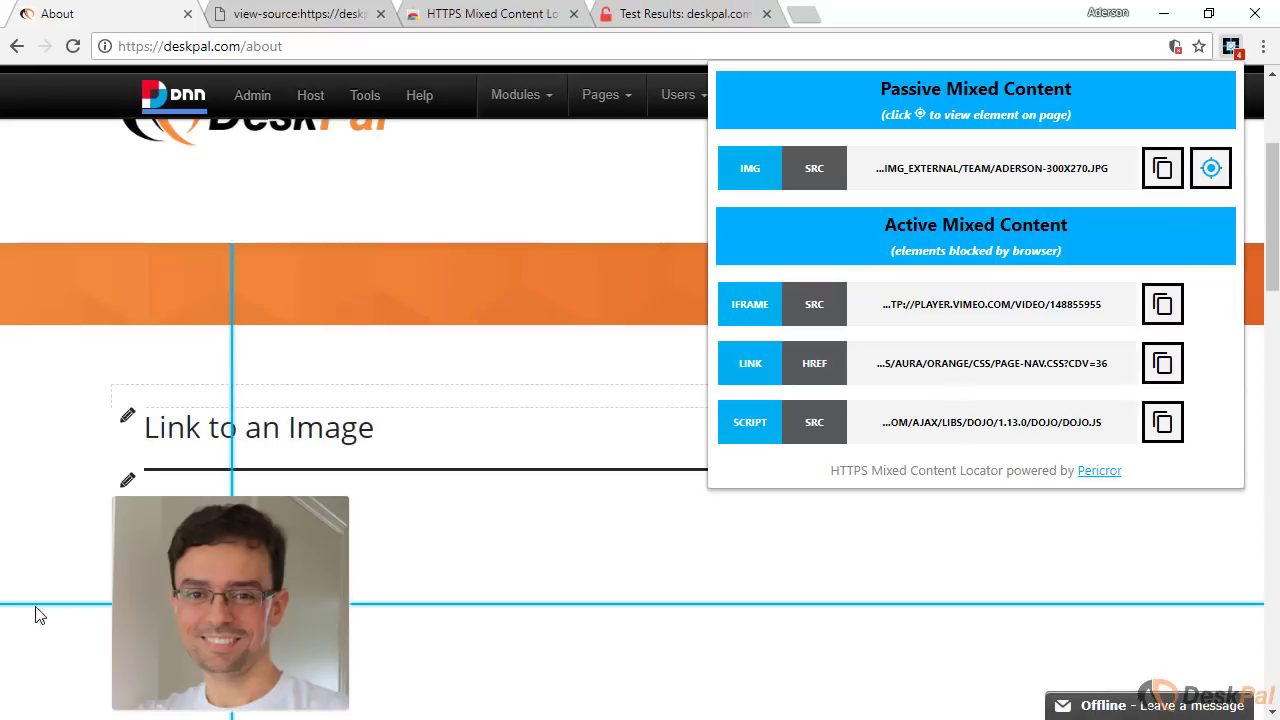
pyautogui.click(271, 609)
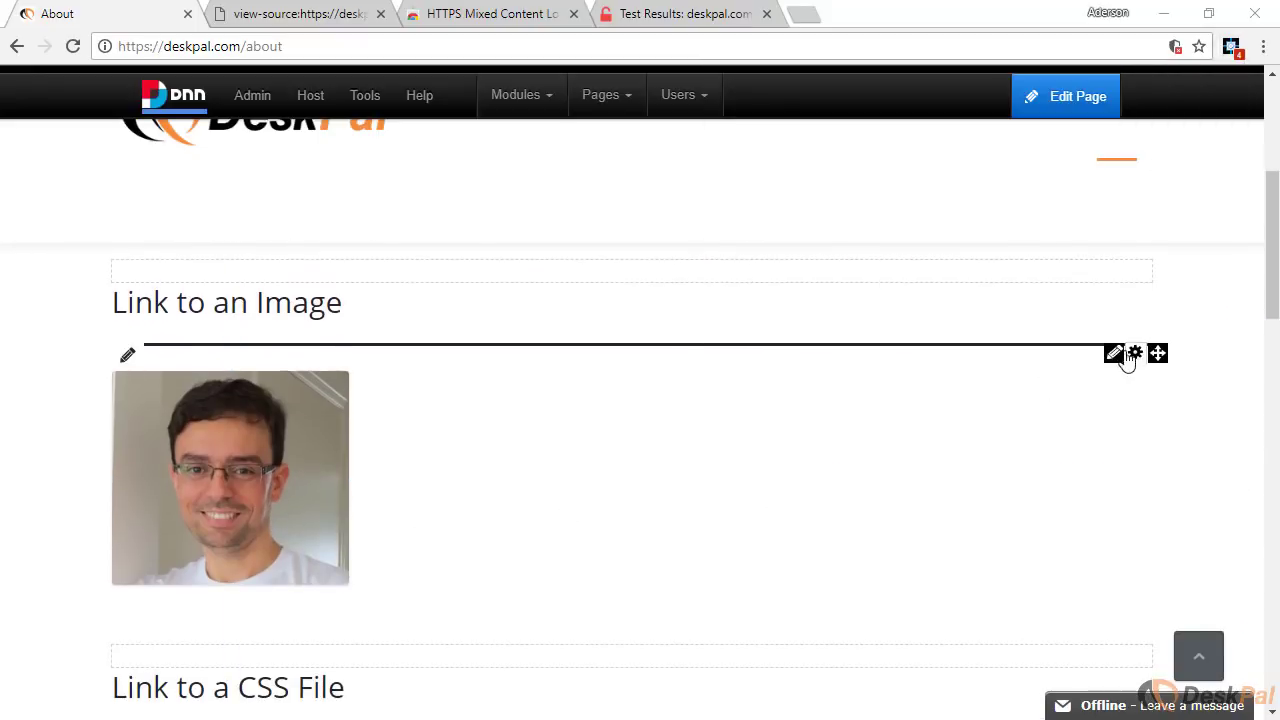
# Open HTML module 4045 for editing and set its render mode to Html.
pyautogui.moveTo(1123, 360)
pyautogui.click(1041, 384)
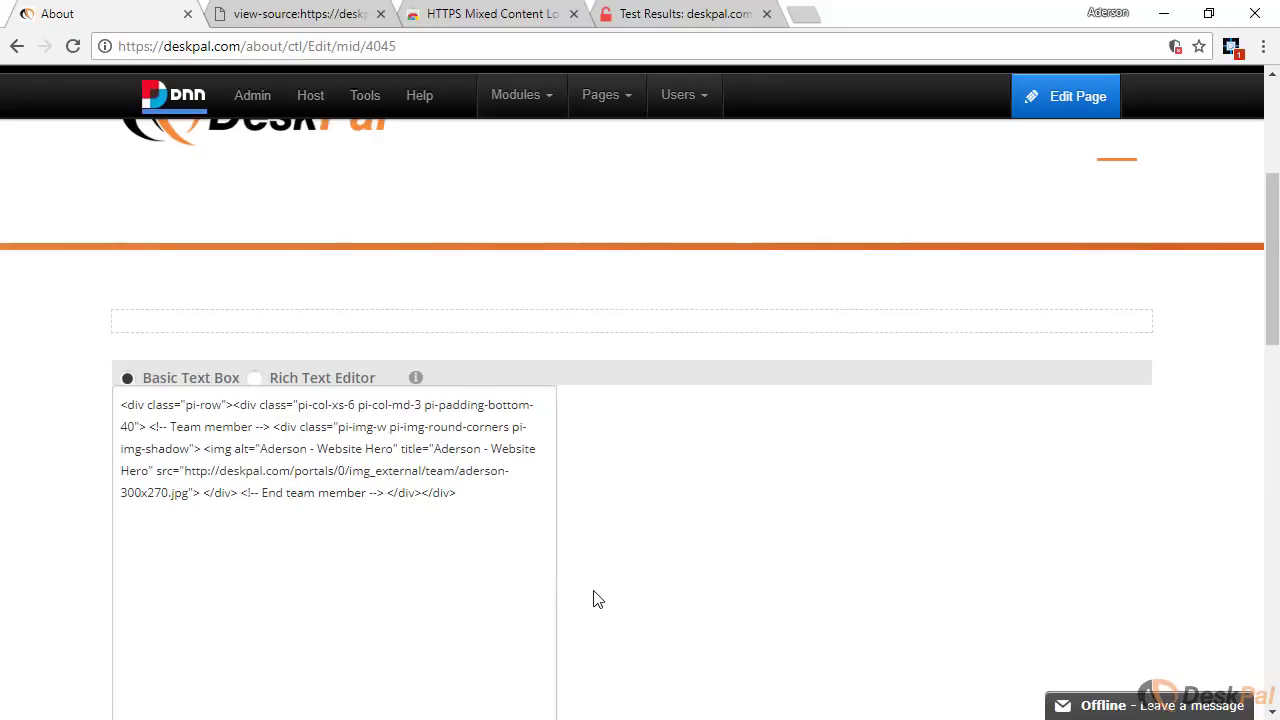
pyautogui.scroll(-3, 580, 575)
pyautogui.click(540, 574)
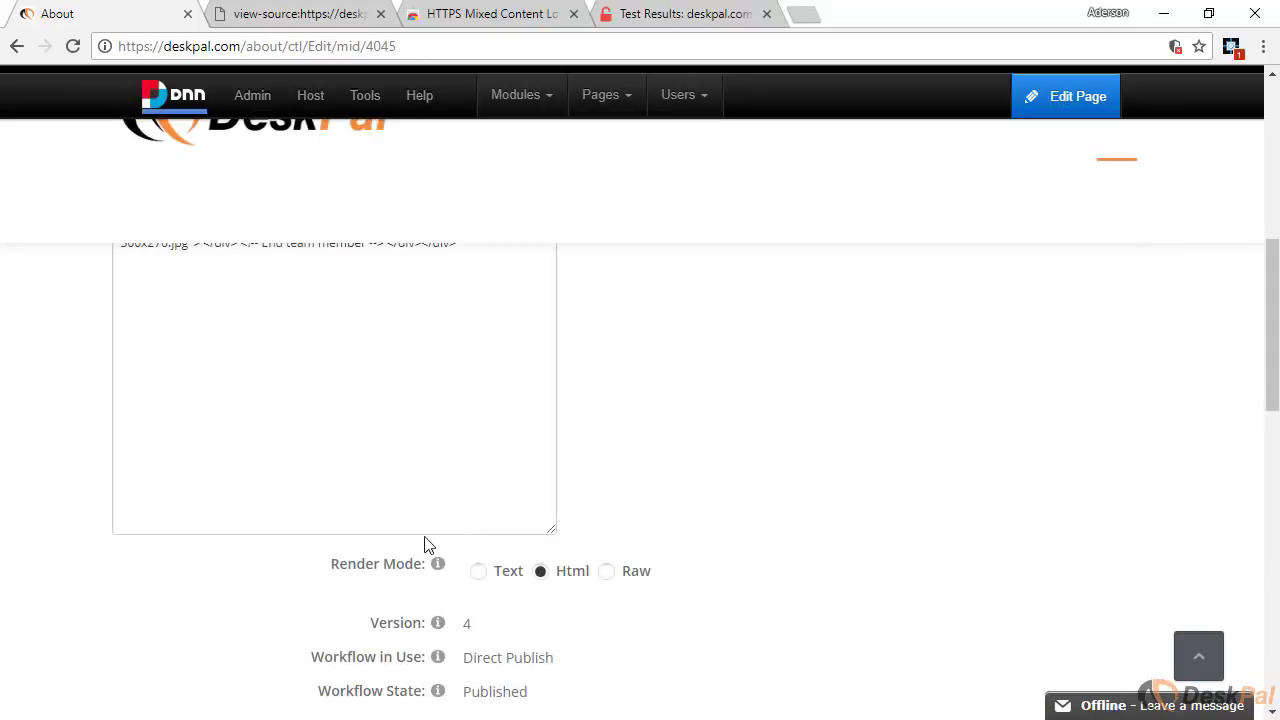
pyautogui.click(327, 496)
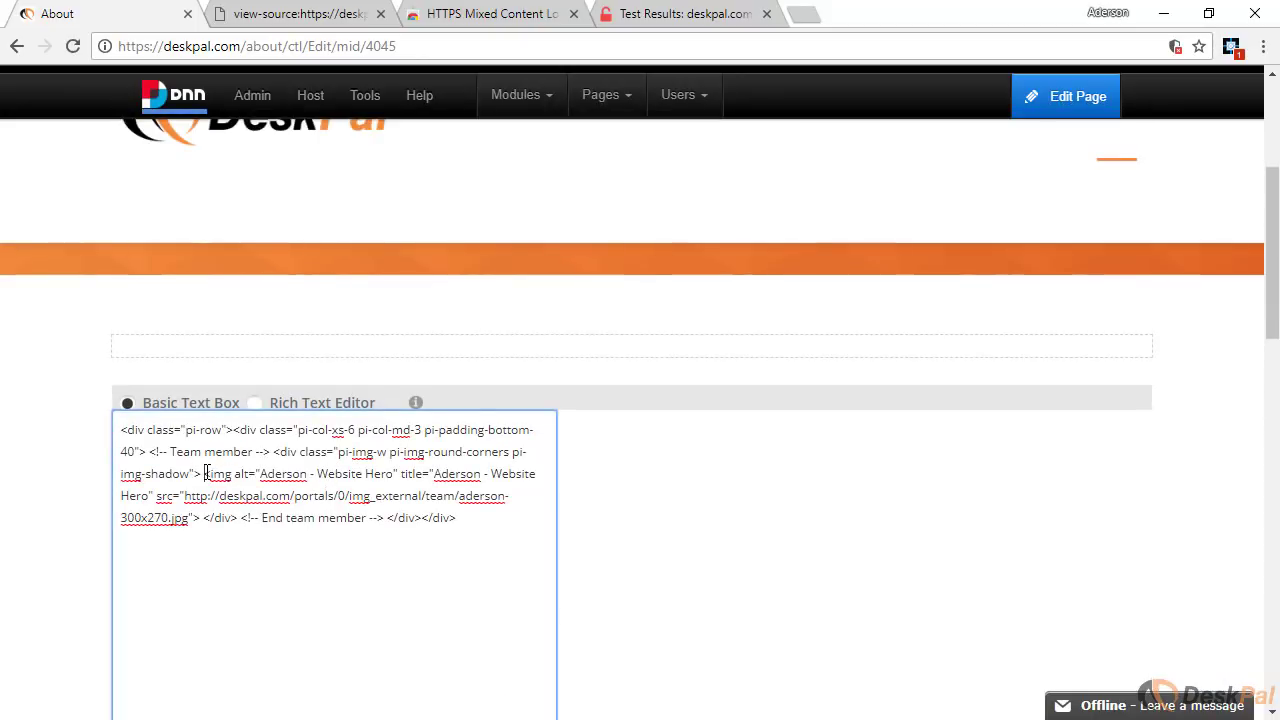
pyautogui.moveTo(205, 473); pyautogui.dragTo(271, 495)
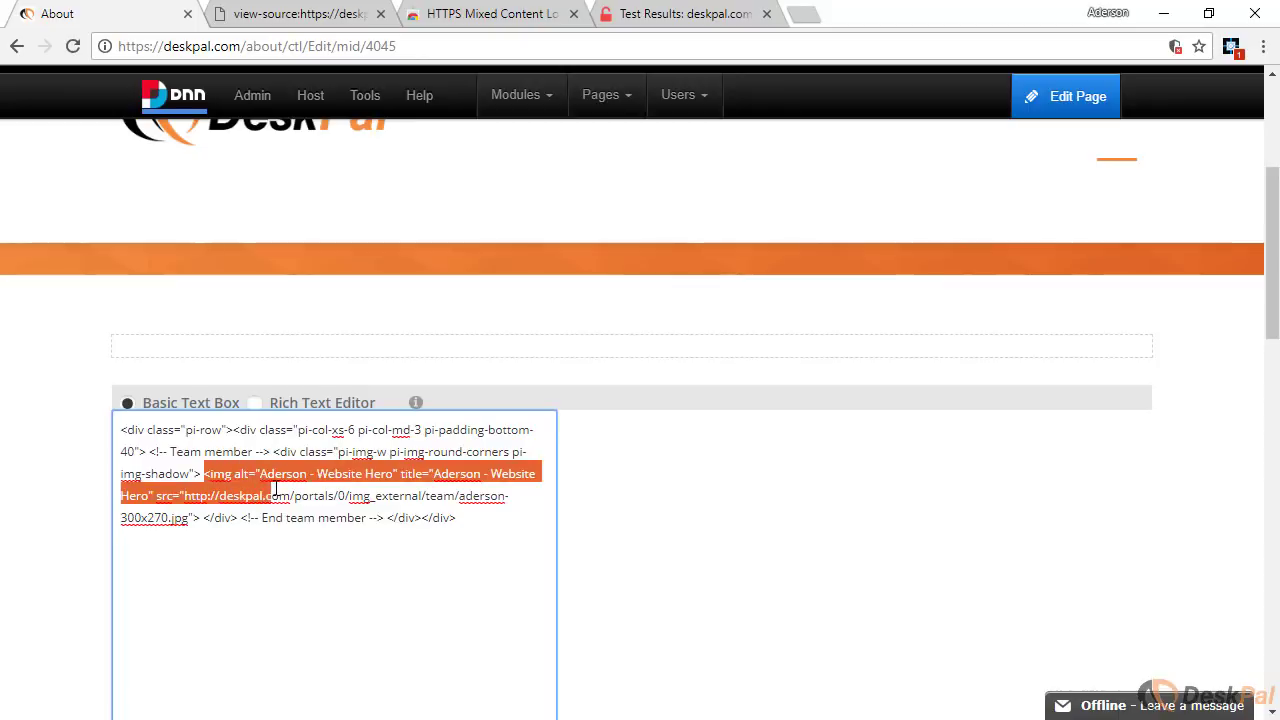
pyautogui.click(226, 505)
pyautogui.doubleClick(164, 496)
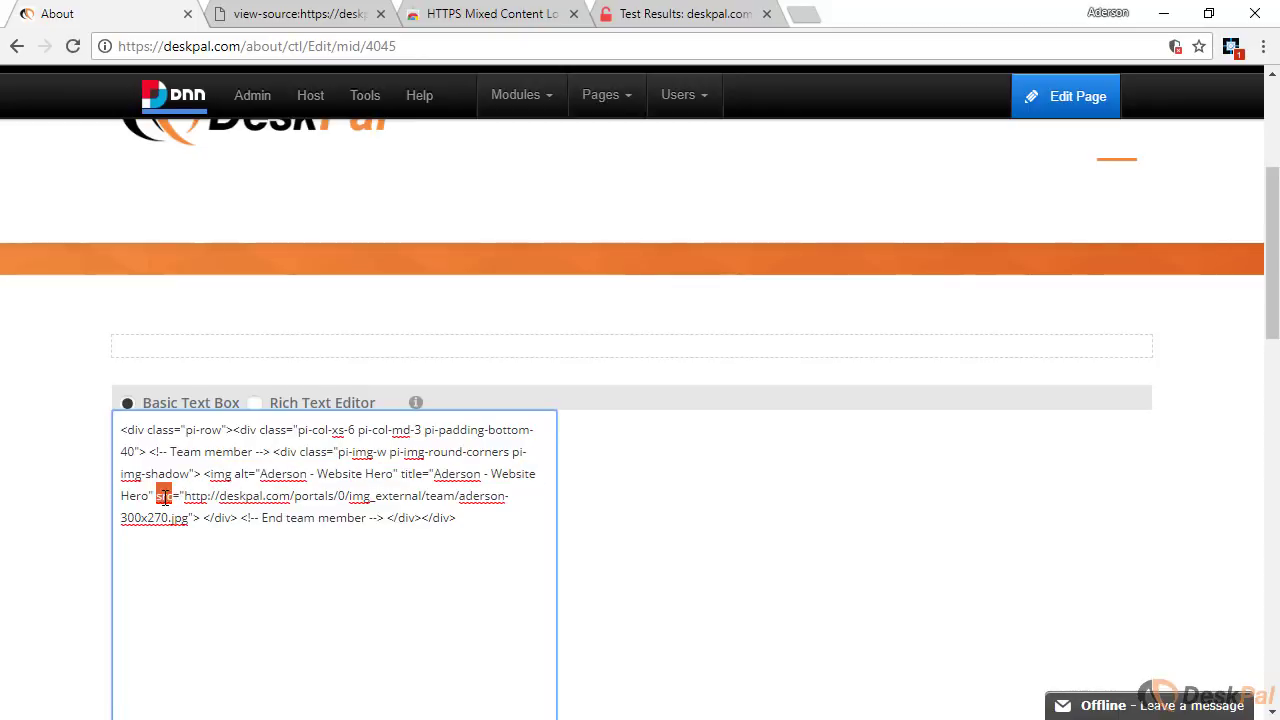
pyautogui.moveTo(186, 498); pyautogui.dragTo(209, 499)
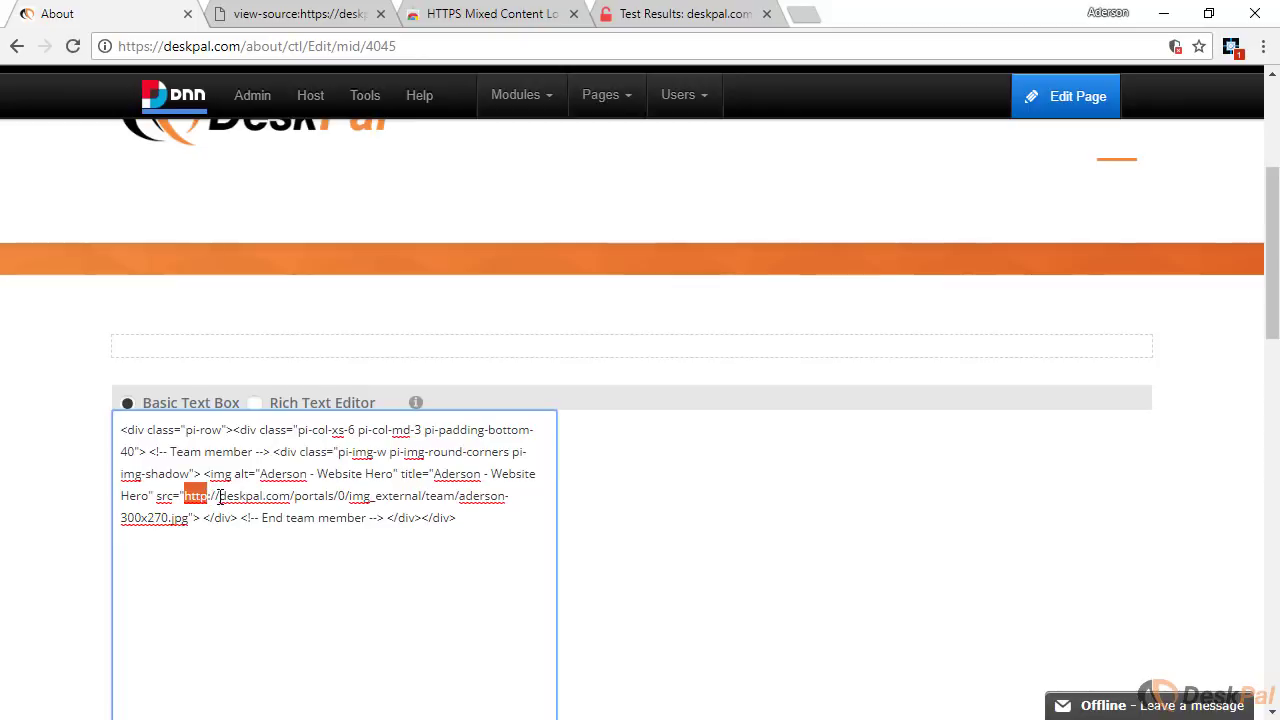
pyautogui.click(208, 500)
pyautogui.press('BackSpace')
pyautogui.write('s')
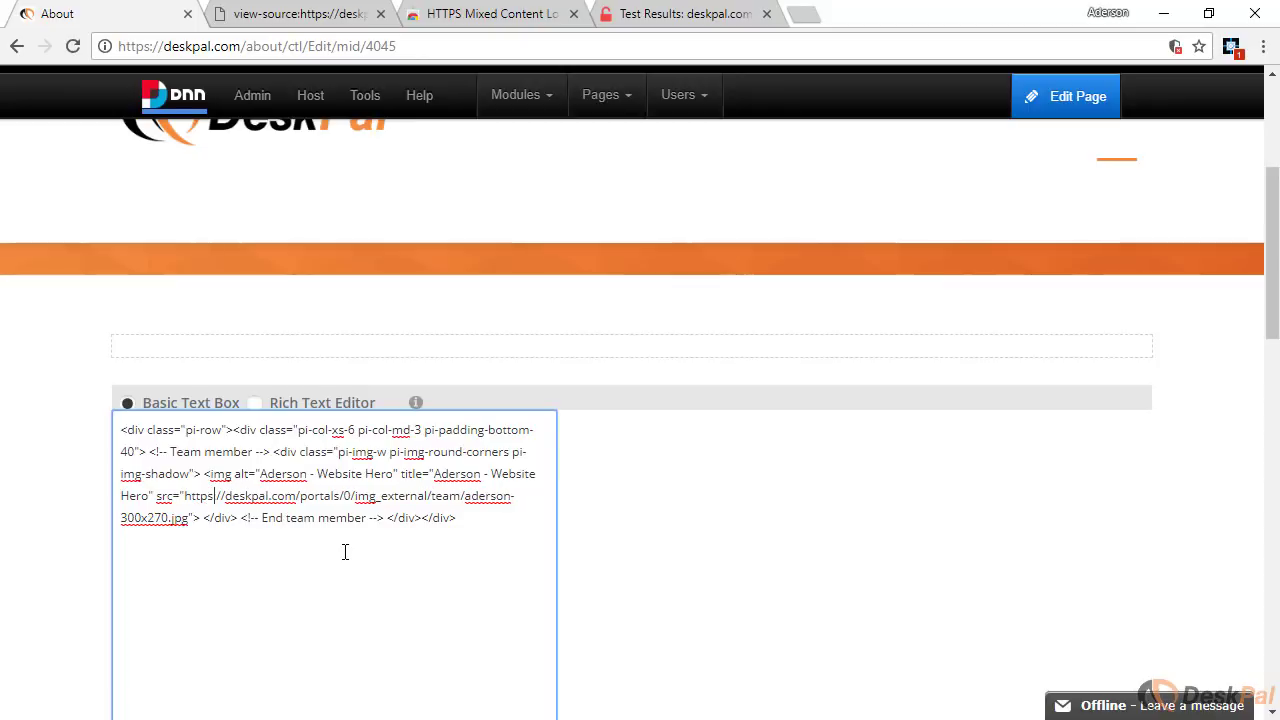
pyautogui.moveTo(297, 495); pyautogui.dragTo(197, 495)
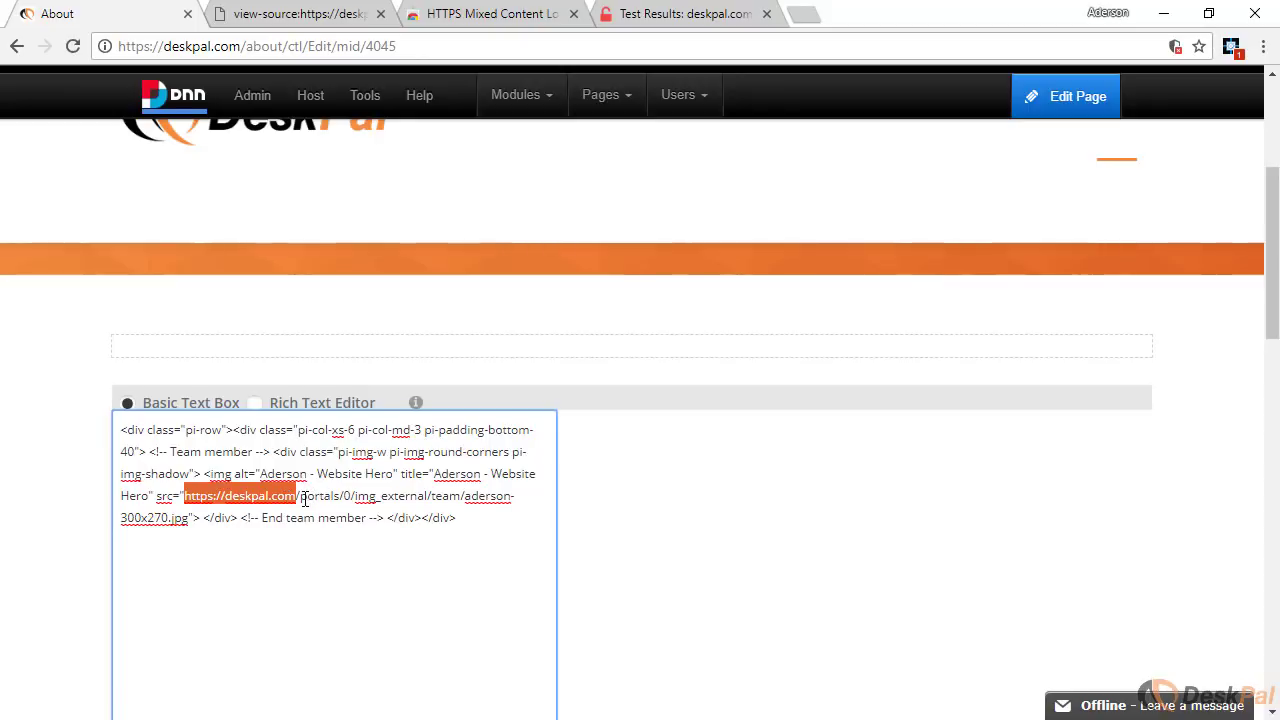
pyautogui.click(301, 497)
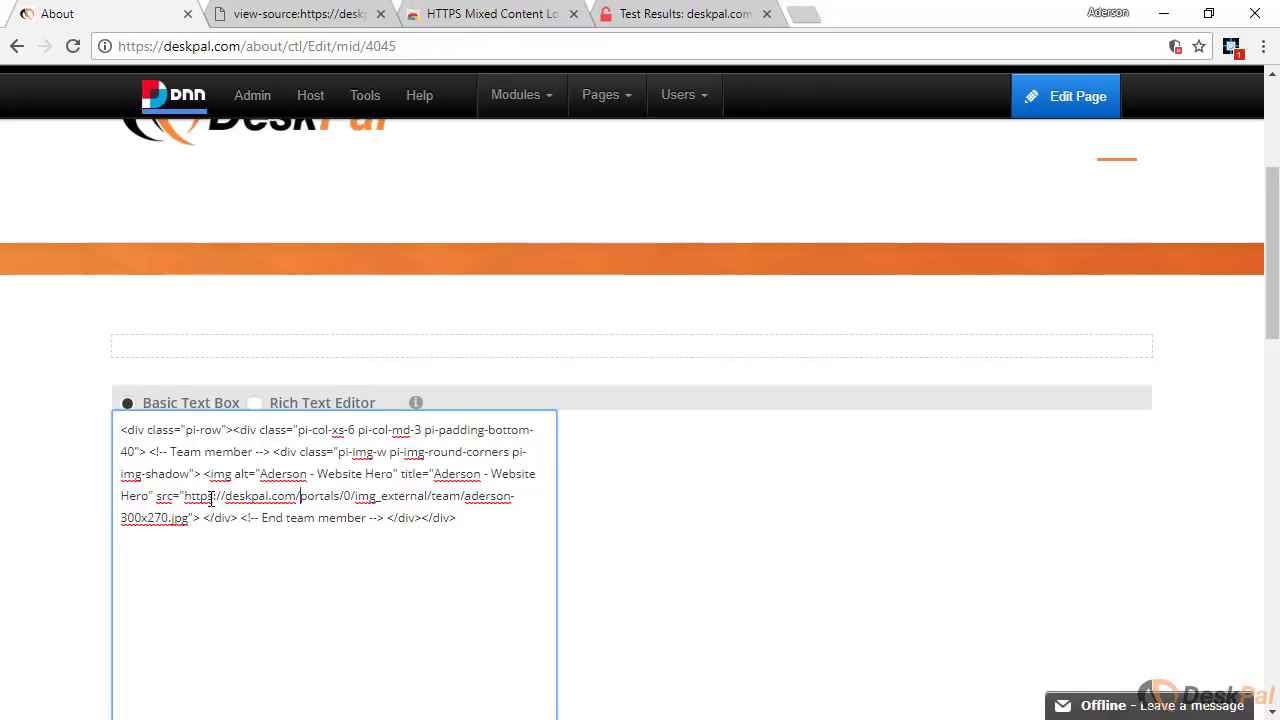
pyautogui.moveTo(184, 496); pyautogui.dragTo(189, 518)
pyautogui.hotkey('ctrl', 'c')
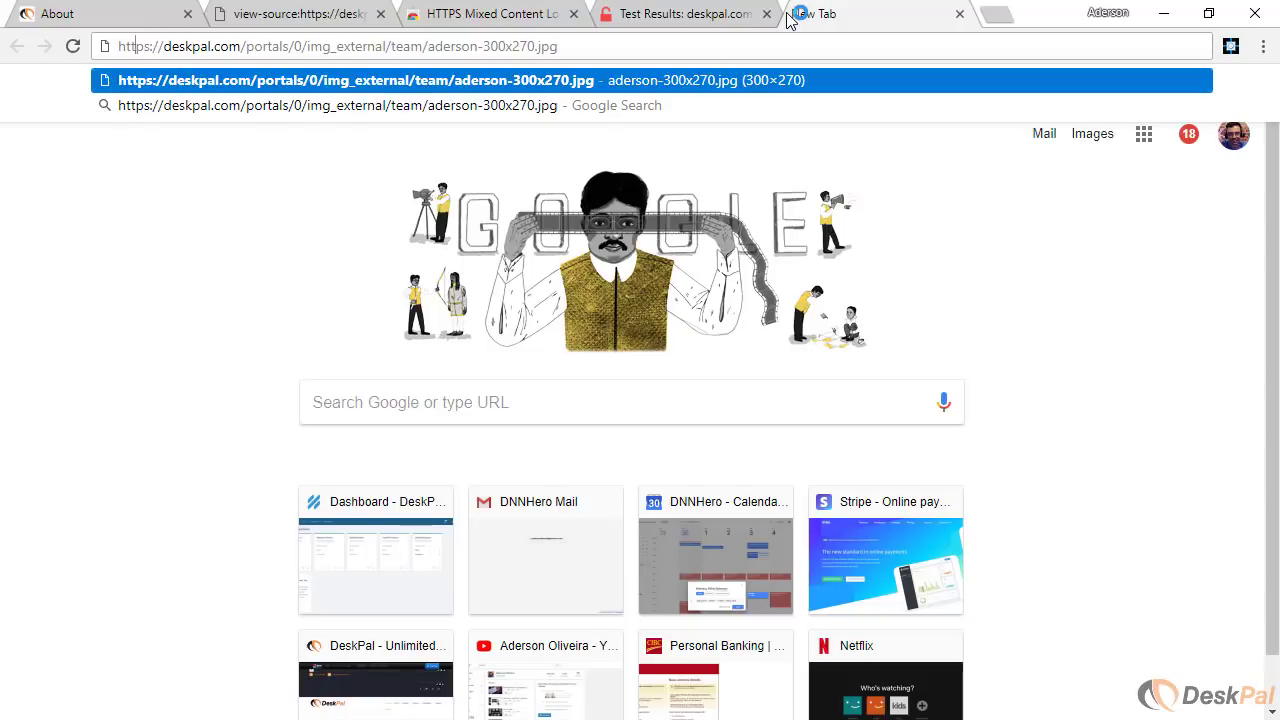
# Load the team image aderson-300x270.jpg in a new tab over https, marked Secure.
pyautogui.press('Return')
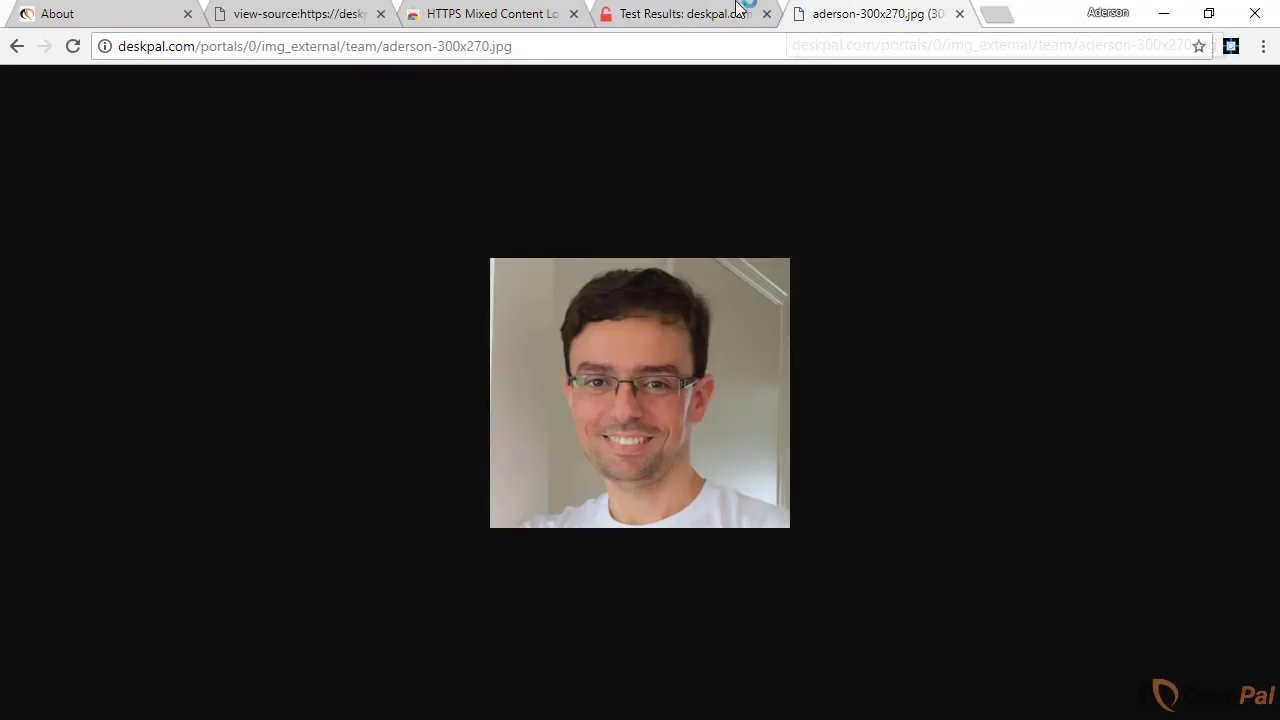
pyautogui.click(433, 47)
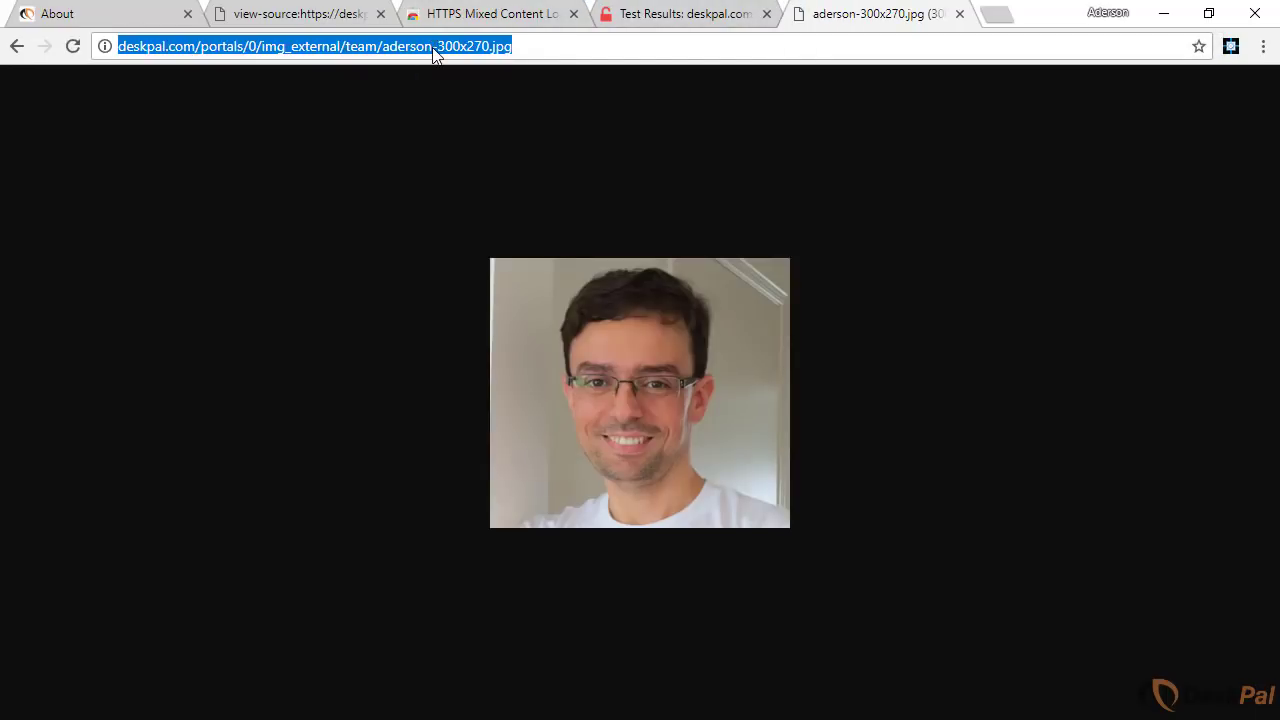
pyautogui.hotkey('ctrl', 'v')
pyautogui.press('Return')
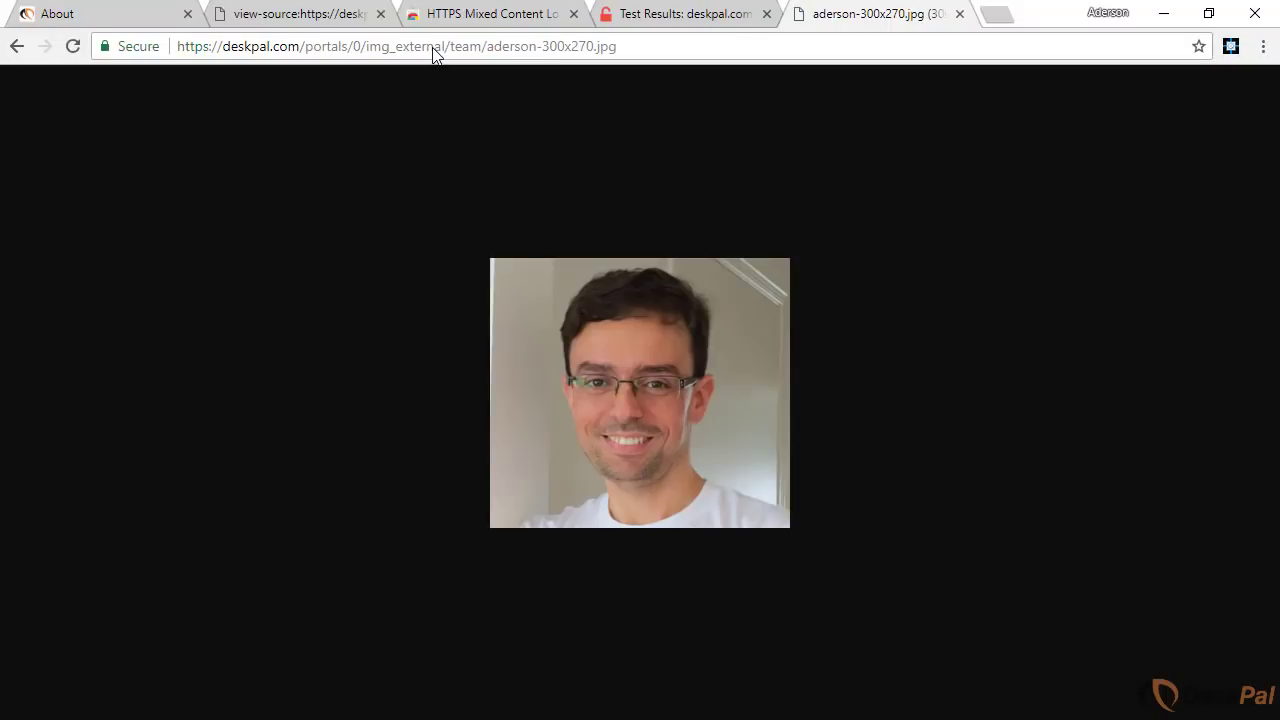
# Save module 4045 and confirm only the iframe, CSS link and script remain flagged.
pyautogui.click(50, 14)
pyautogui.hotkey('ctrl', 'v')
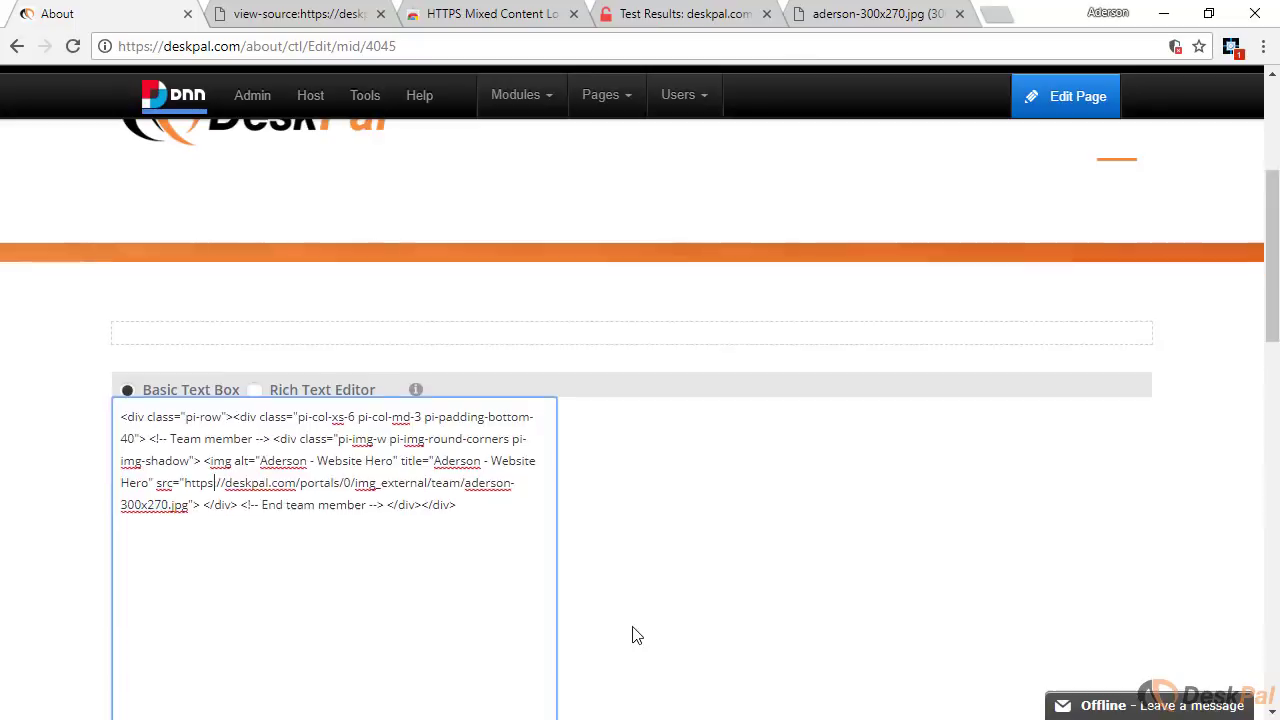
pyautogui.scroll(-4, 631, 634)
pyautogui.click(177, 622)
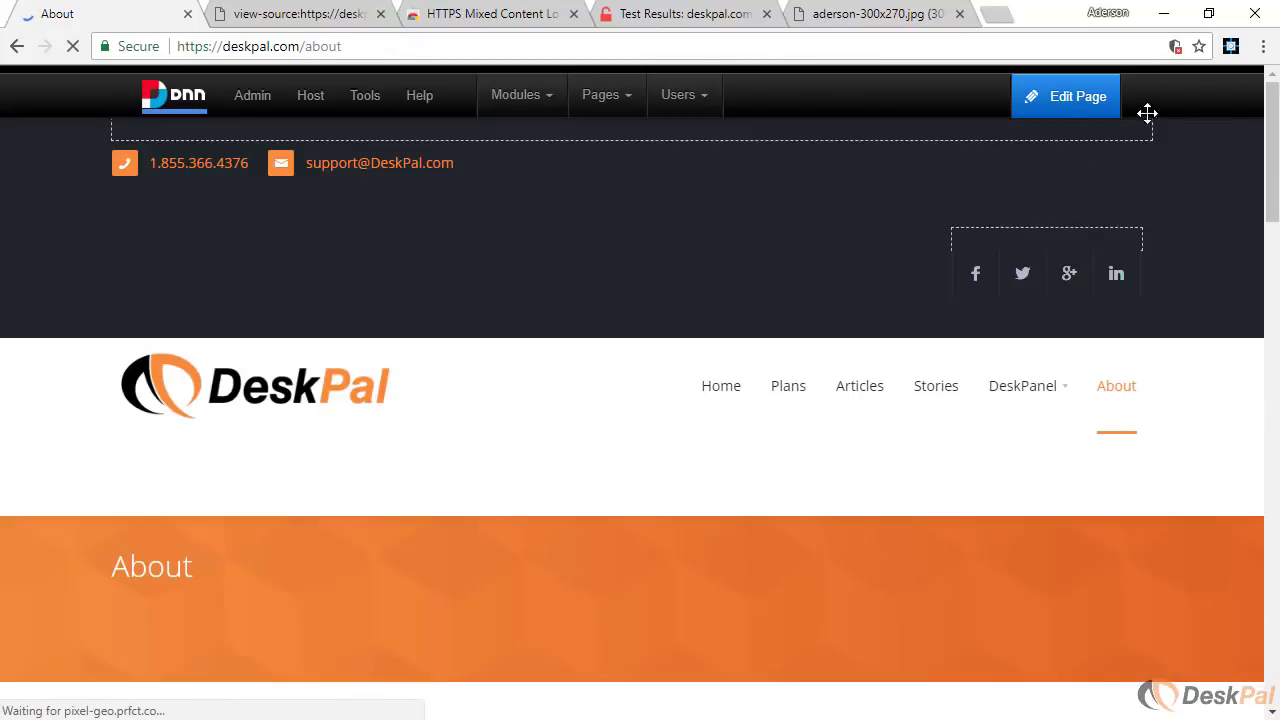
pyautogui.click(1234, 50)
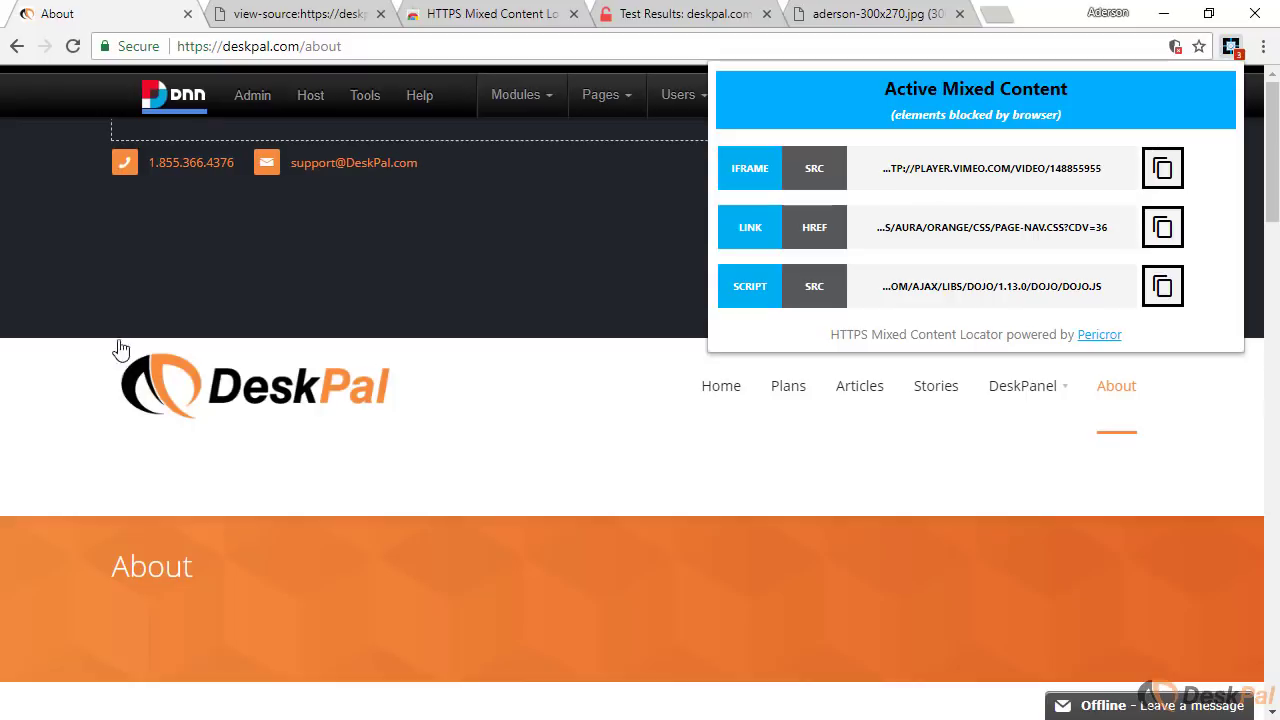
pyautogui.click(55, 376)
pyautogui.scroll(-12, 1117, 349)
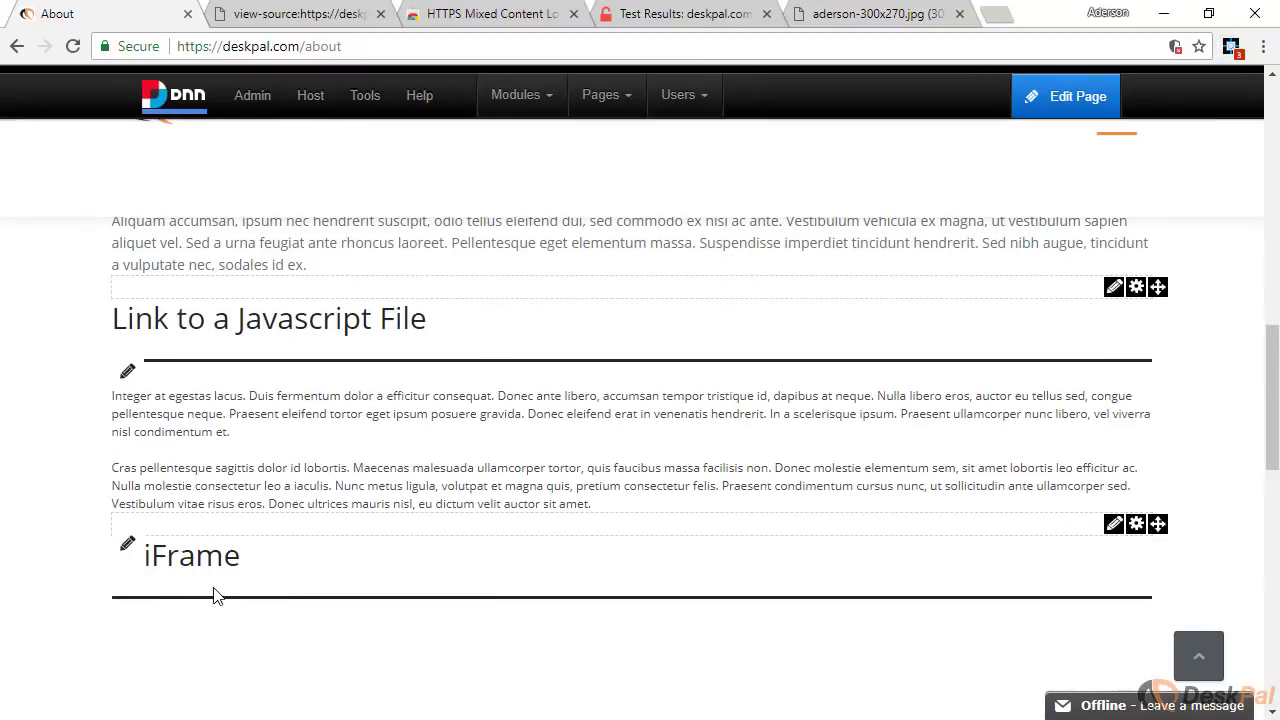
pyautogui.click(257, 16)
pyautogui.hotkey('ctrl', 'f')
pyautogui.write('http://player.vimeo.com/video/148855955')
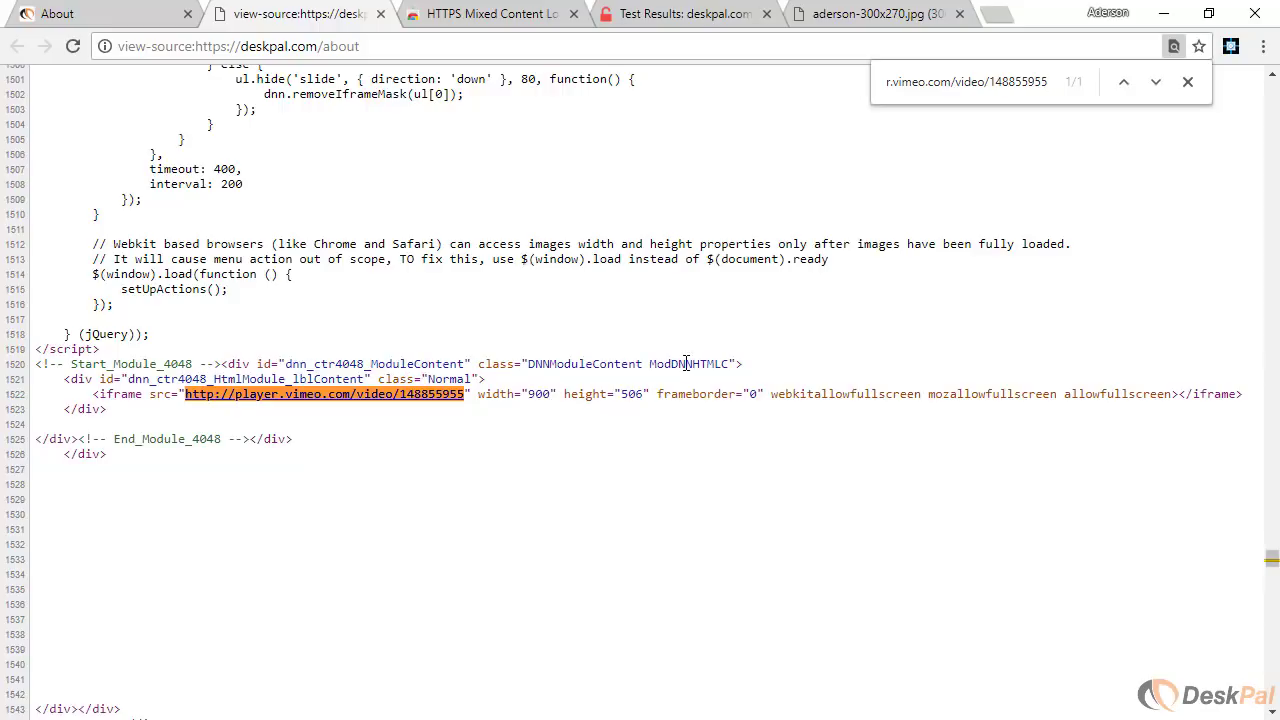
pyautogui.moveTo(285, 379); pyautogui.dragTo(242, 379)
pyautogui.click(100, 13)
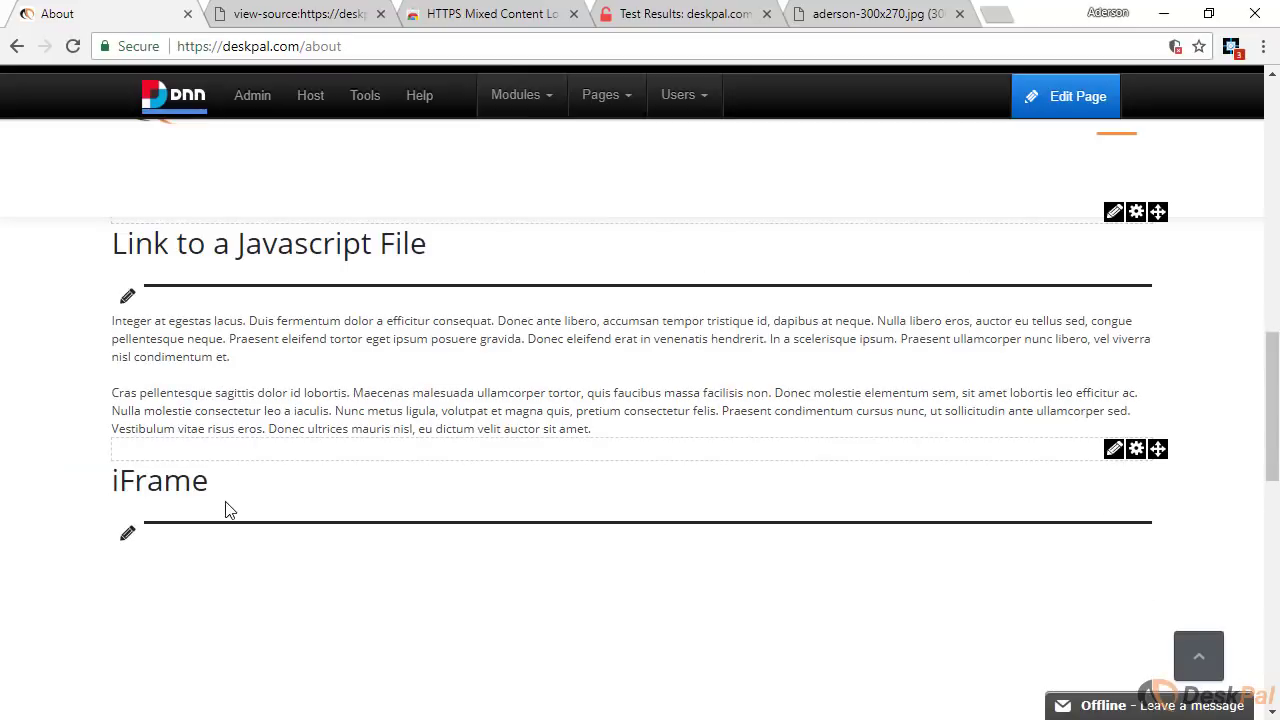
# Open module 4048's content editor and set its render mode to Html.
pyautogui.moveTo(1112, 449)
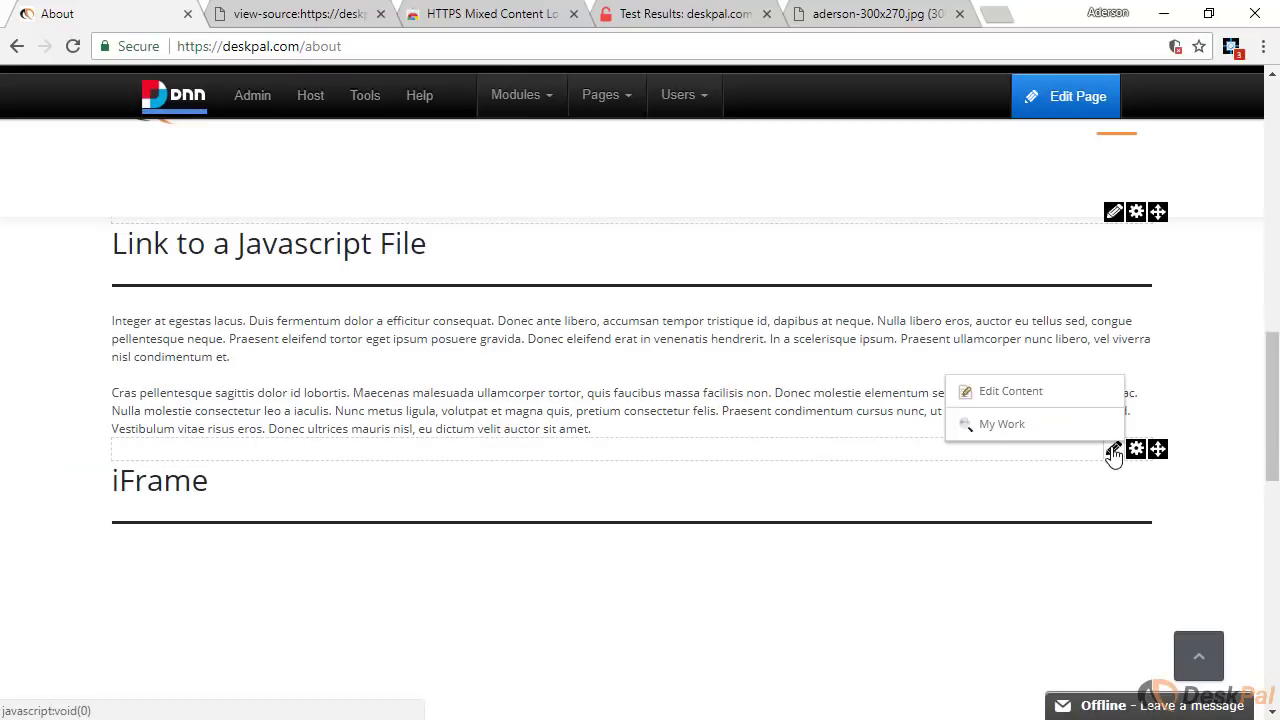
pyautogui.click(1028, 393)
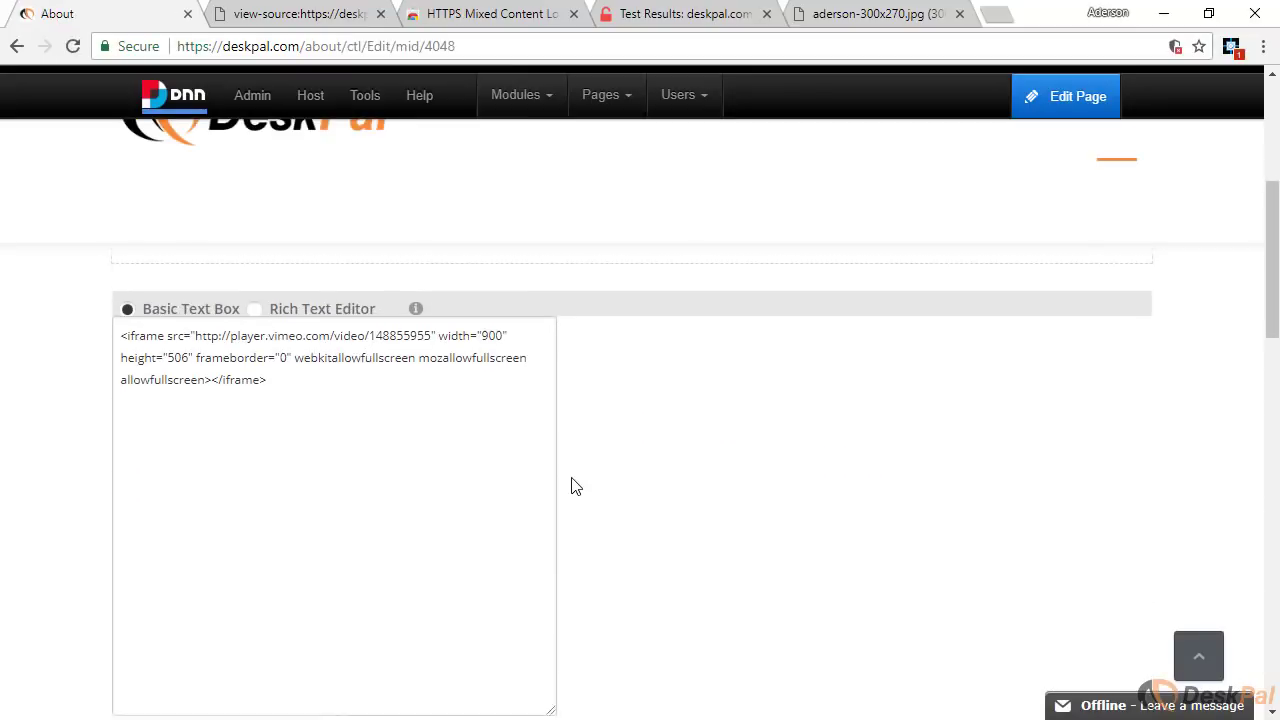
pyautogui.scroll(-1, 575, 486)
pyautogui.click(551, 649)
pyautogui.scroll(2, 460, 431)
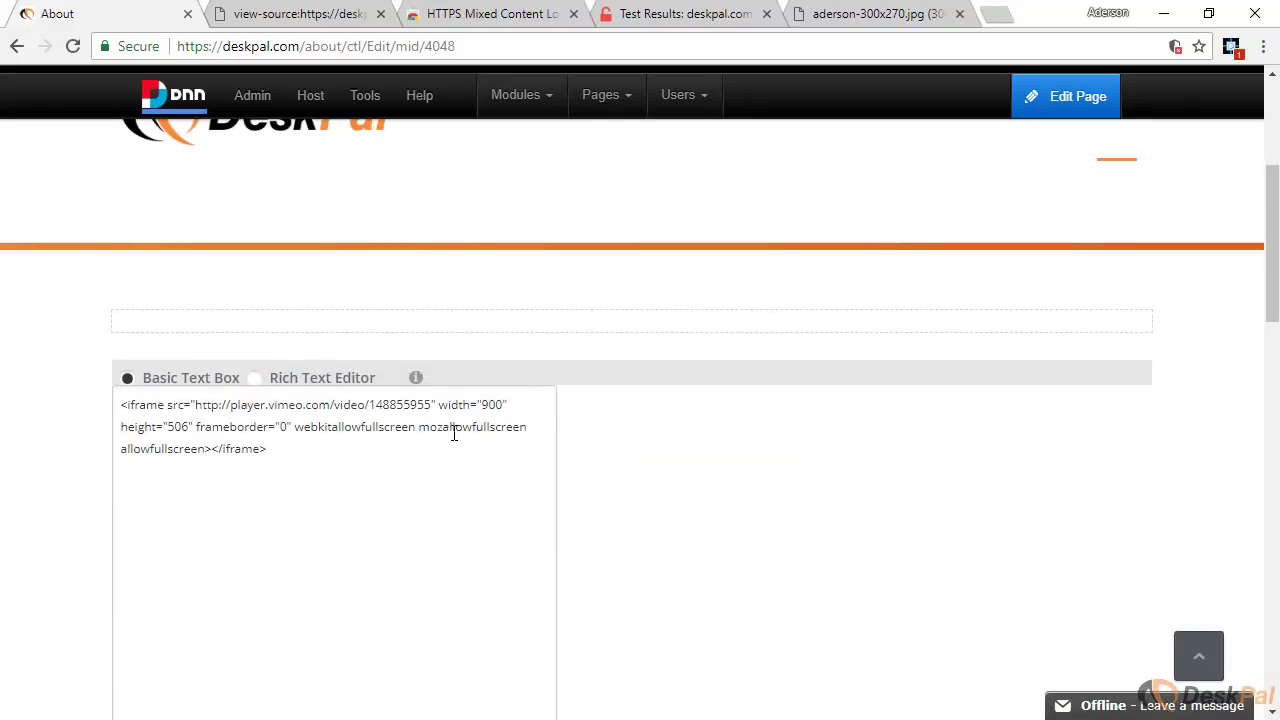
pyautogui.click(198, 425)
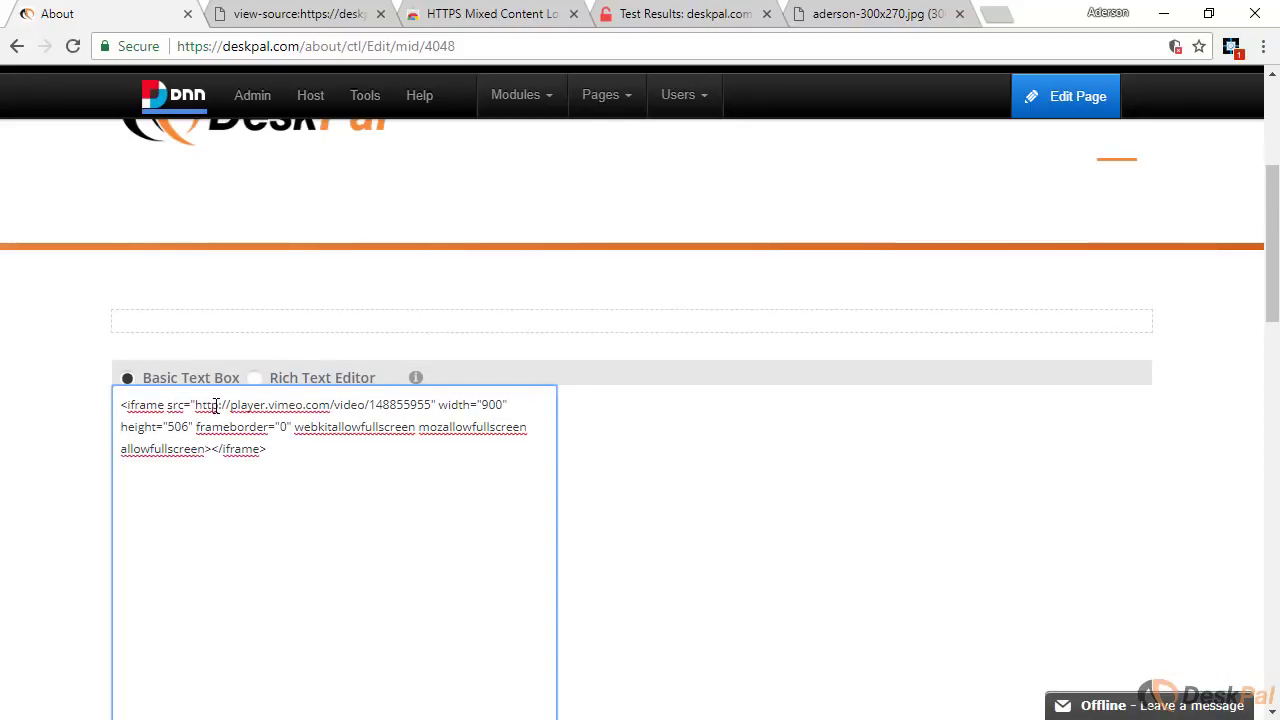
pyautogui.moveTo(194, 408); pyautogui.dragTo(216, 410)
pyautogui.click(224, 410)
pyautogui.write('s')
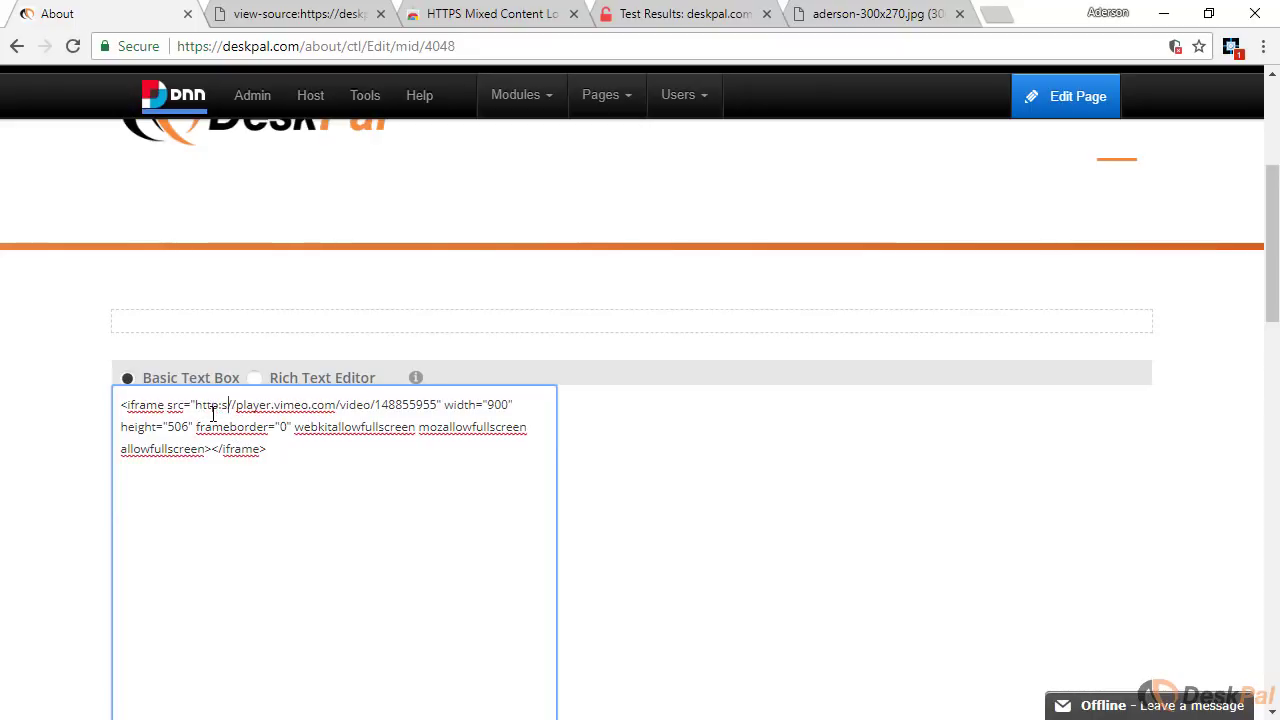
pyautogui.press('BackSpace')
pyautogui.press('BackSpace')
pyautogui.write('s:')
pyautogui.scroll(-2, 368, 460)
pyautogui.scroll(-2, 368, 460)
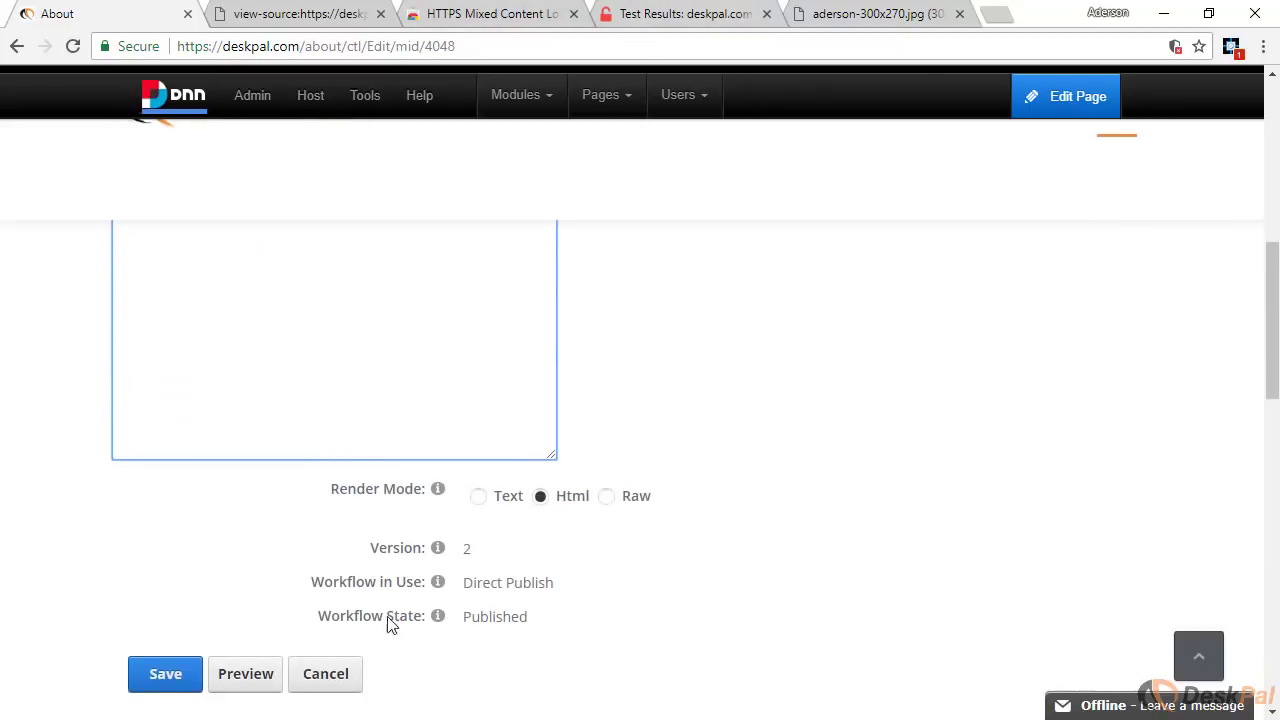
pyautogui.click(166, 674)
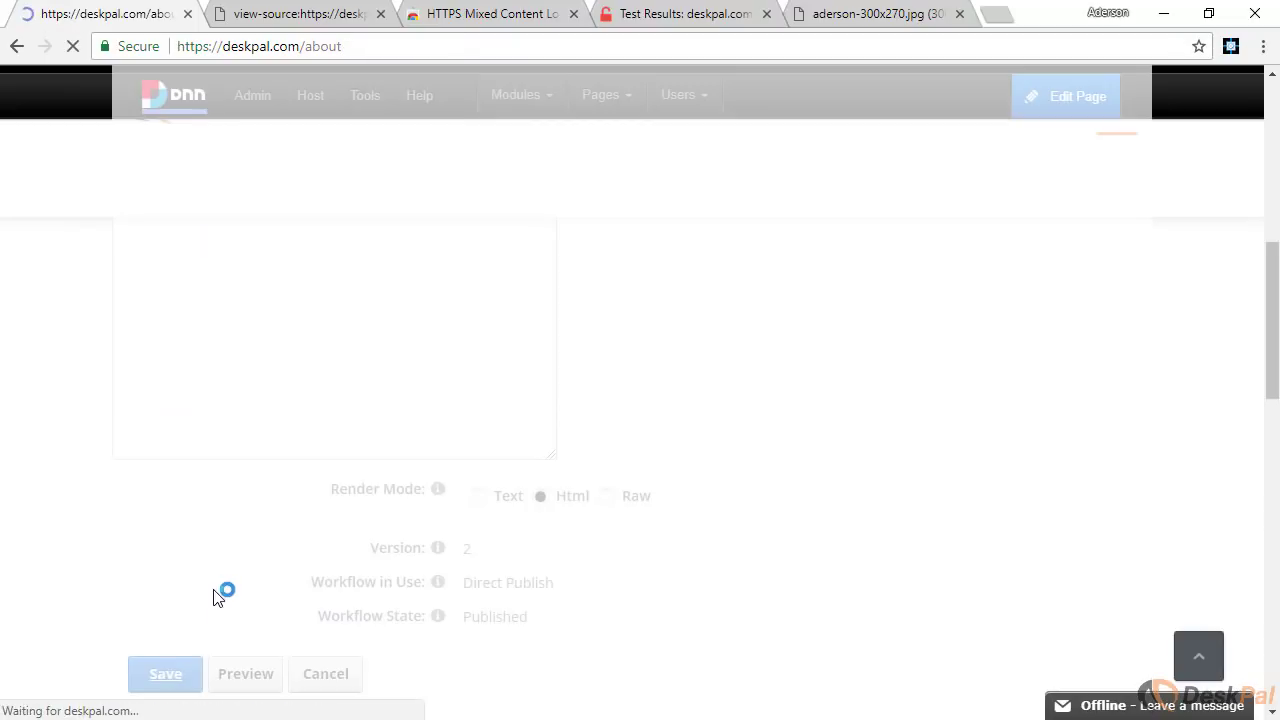
# Confirm the Vimeo video now embeds and list the remaining blocked stylesheet and script items.
pyautogui.scroll(-3, 140, 520)
pyautogui.scroll(-10, 137, 531)
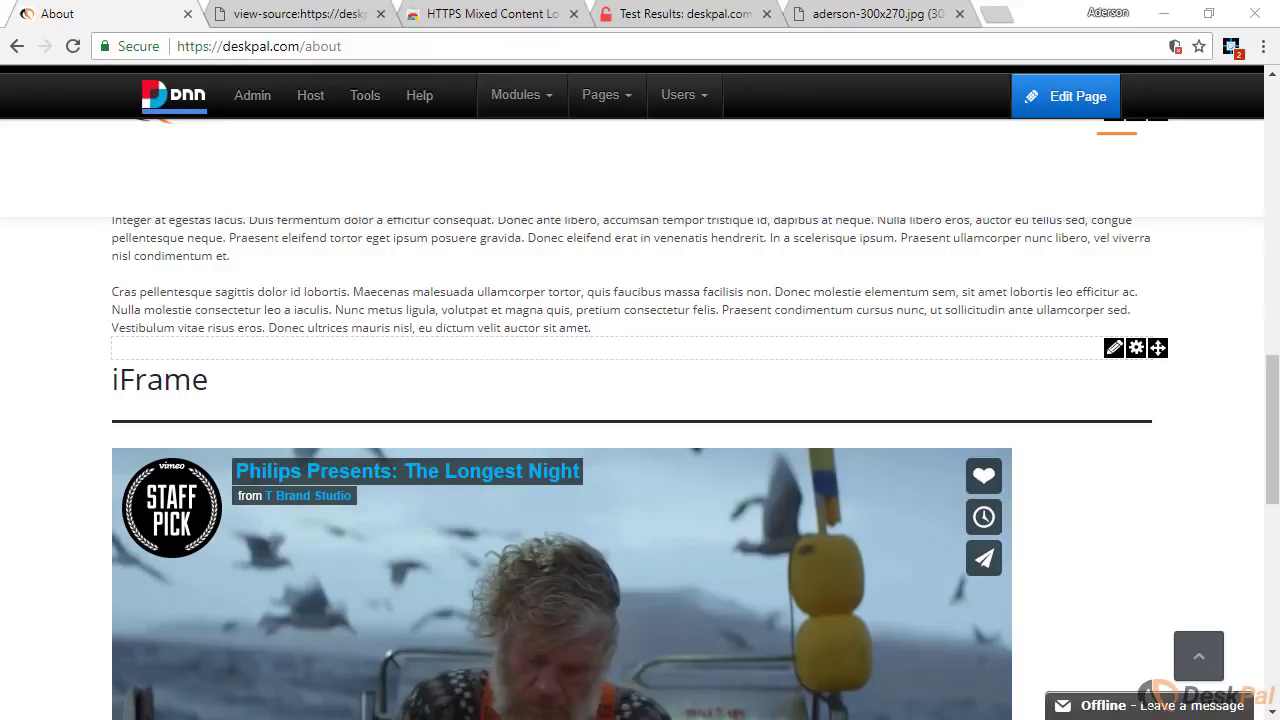
pyautogui.click(1233, 49)
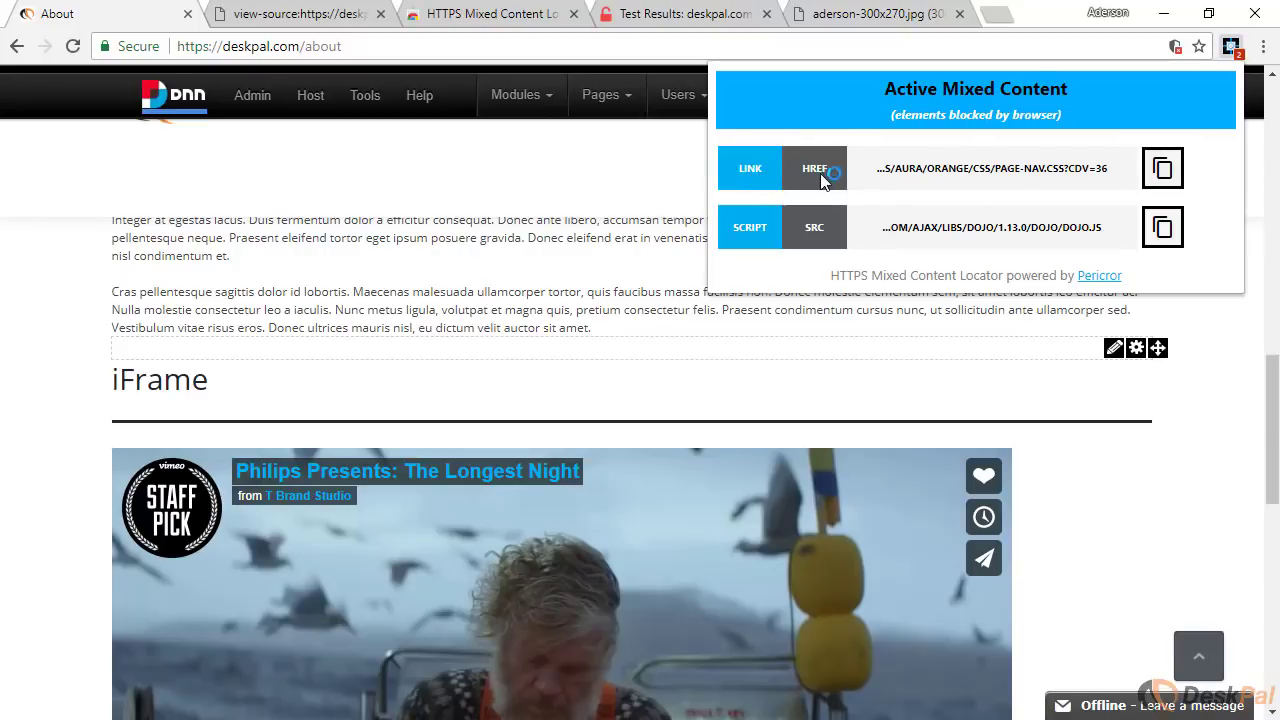
# Trace the blocked page-nav.css stylesheet URL in the page source to module 4046.
pyautogui.click(1162, 172)
pyautogui.click(270, 17)
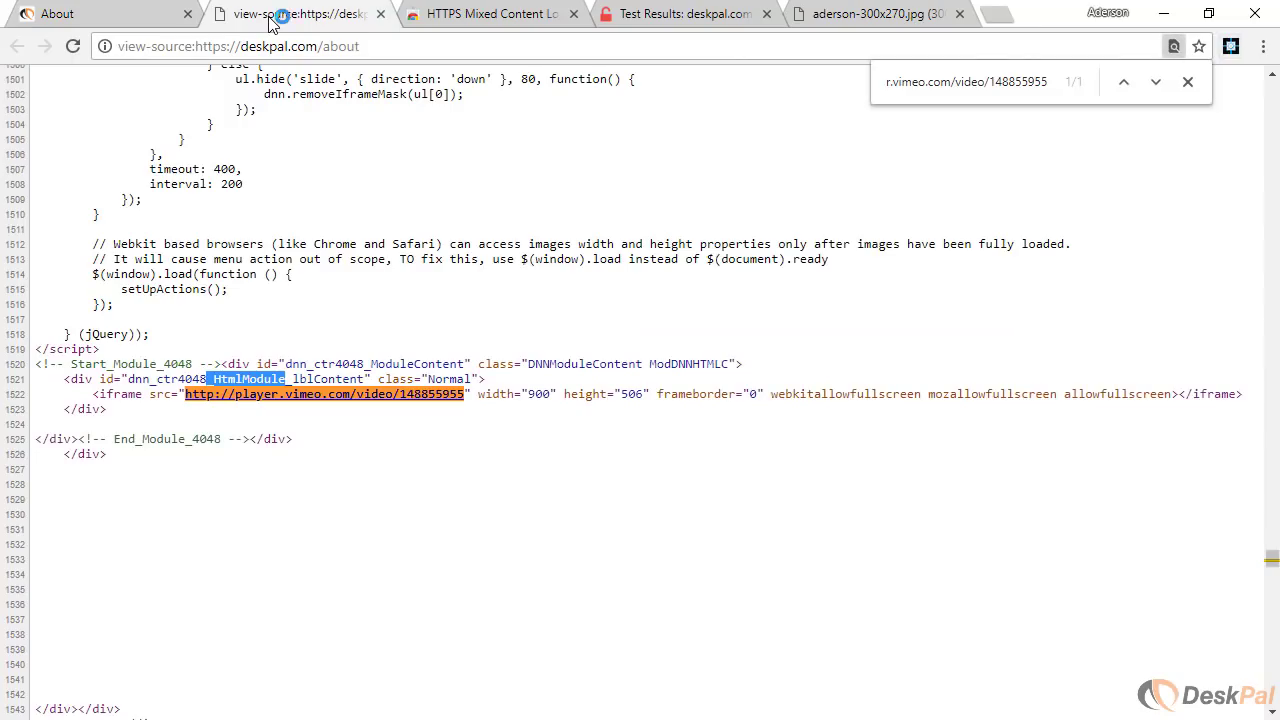
pyautogui.hotkey('ctrl', 'f')
pyautogui.hotkey('ctrl', 'v')
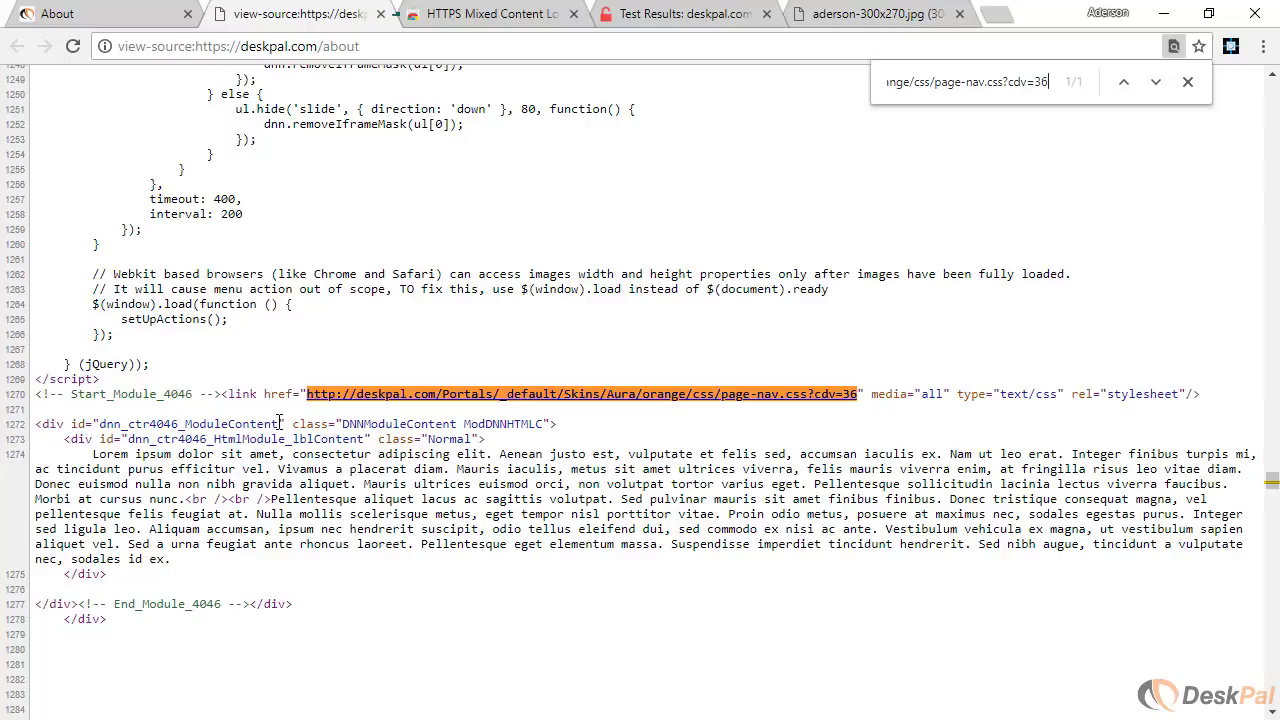
pyautogui.moveTo(280, 421); pyautogui.dragTo(193, 424)
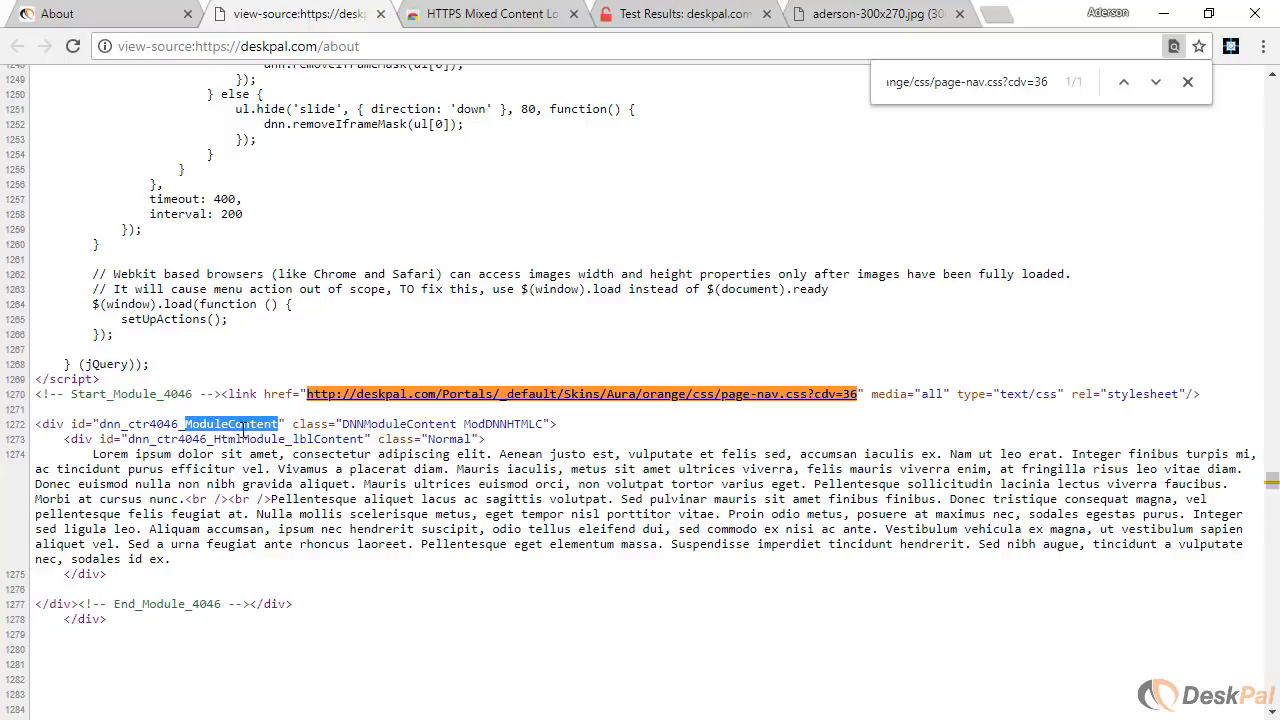
pyautogui.hotkey('ctrl', 'shift', 'Tab')
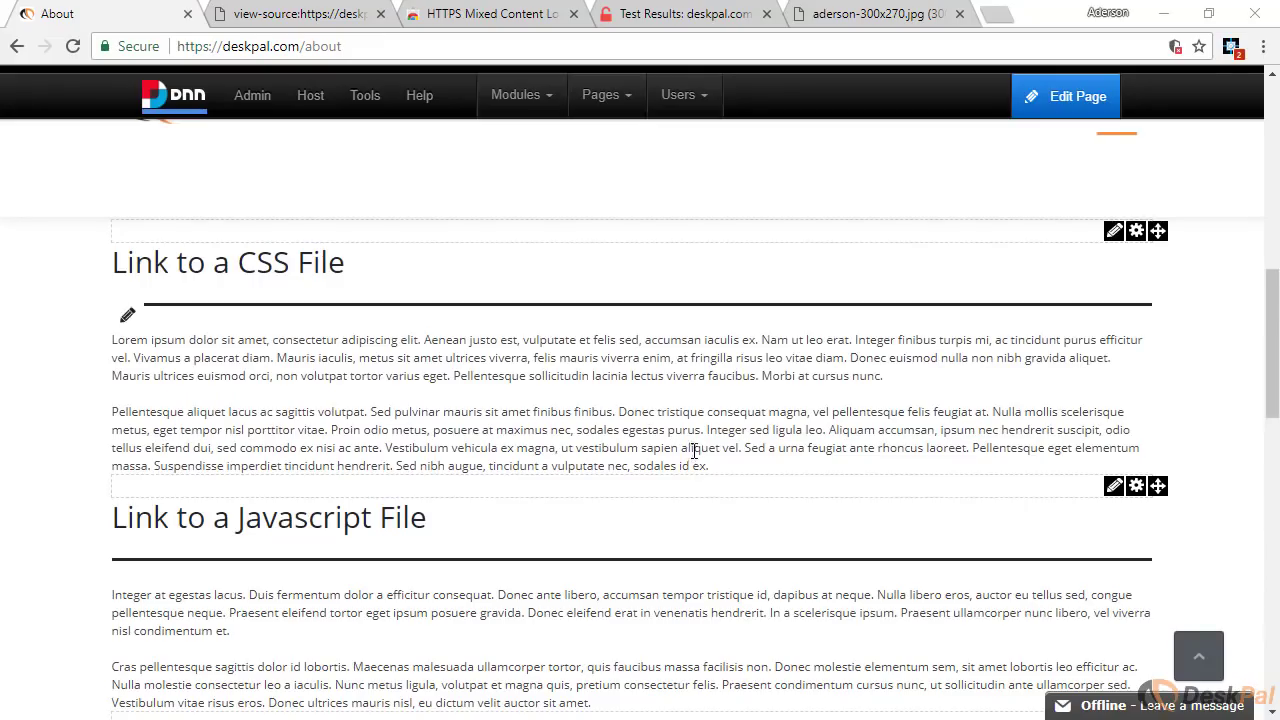
pyautogui.moveTo(1137, 236)
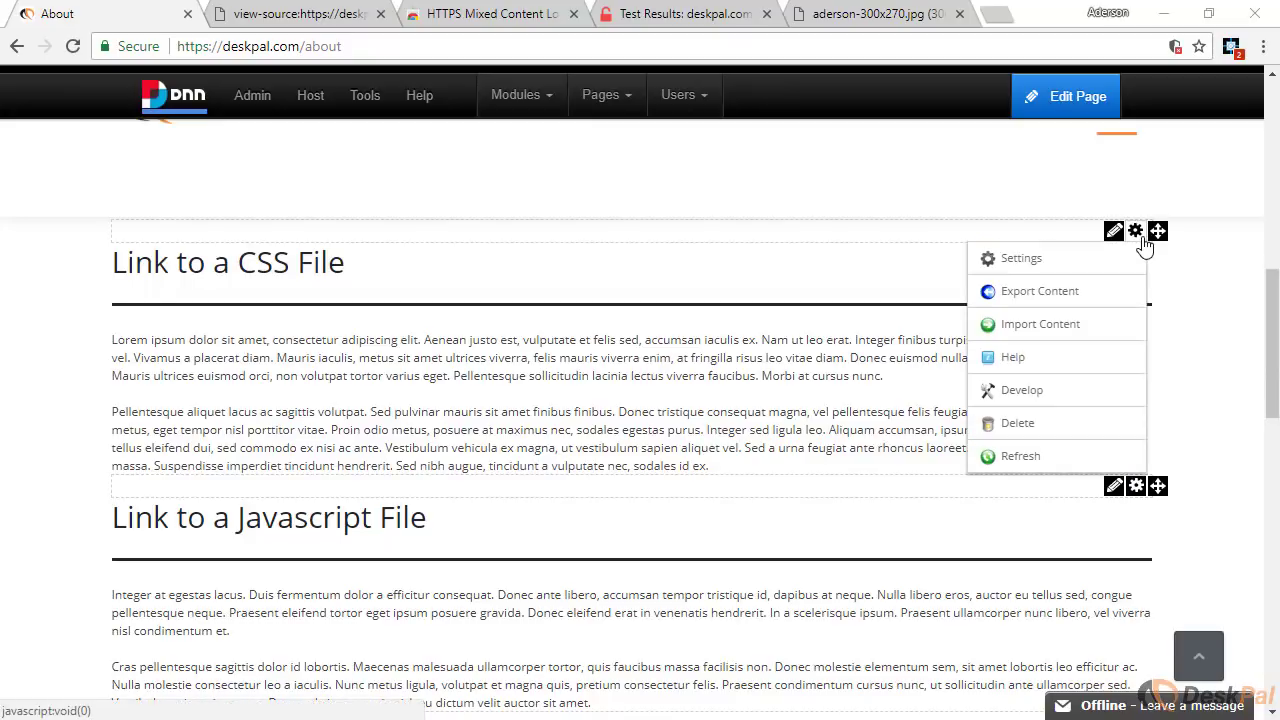
pyautogui.click(1060, 258)
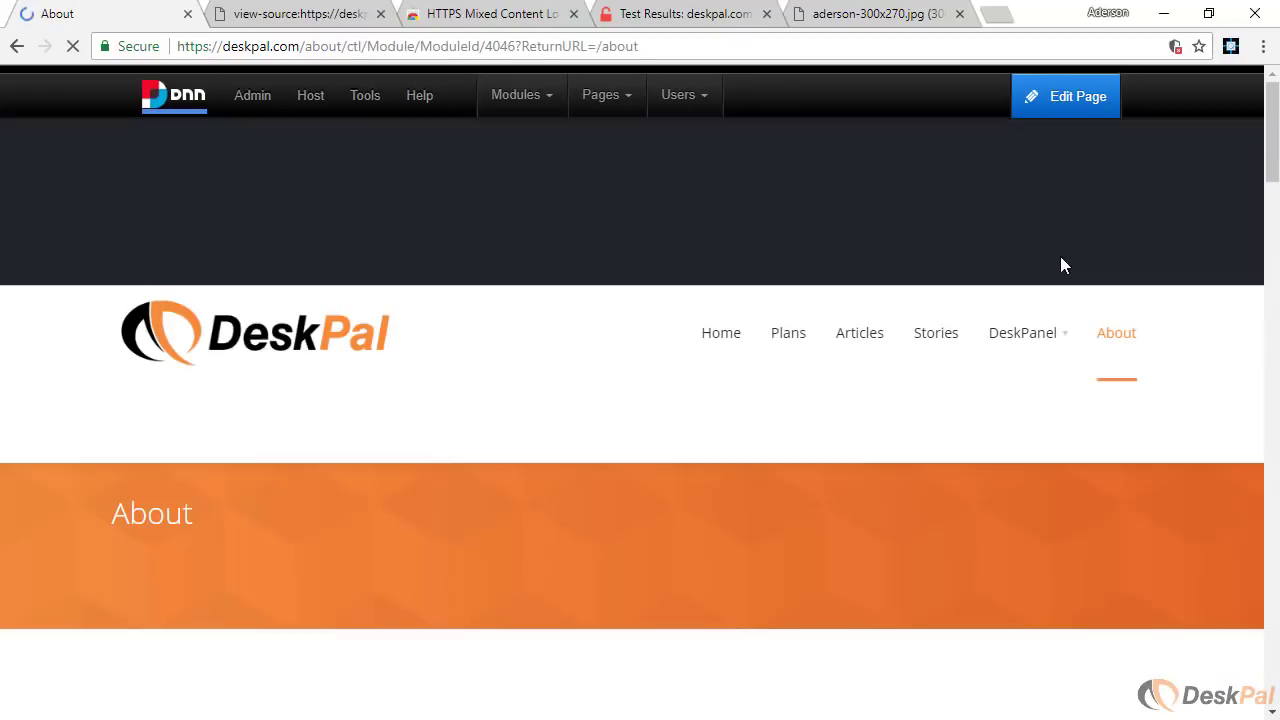
pyautogui.scroll(-10, 607, 522)
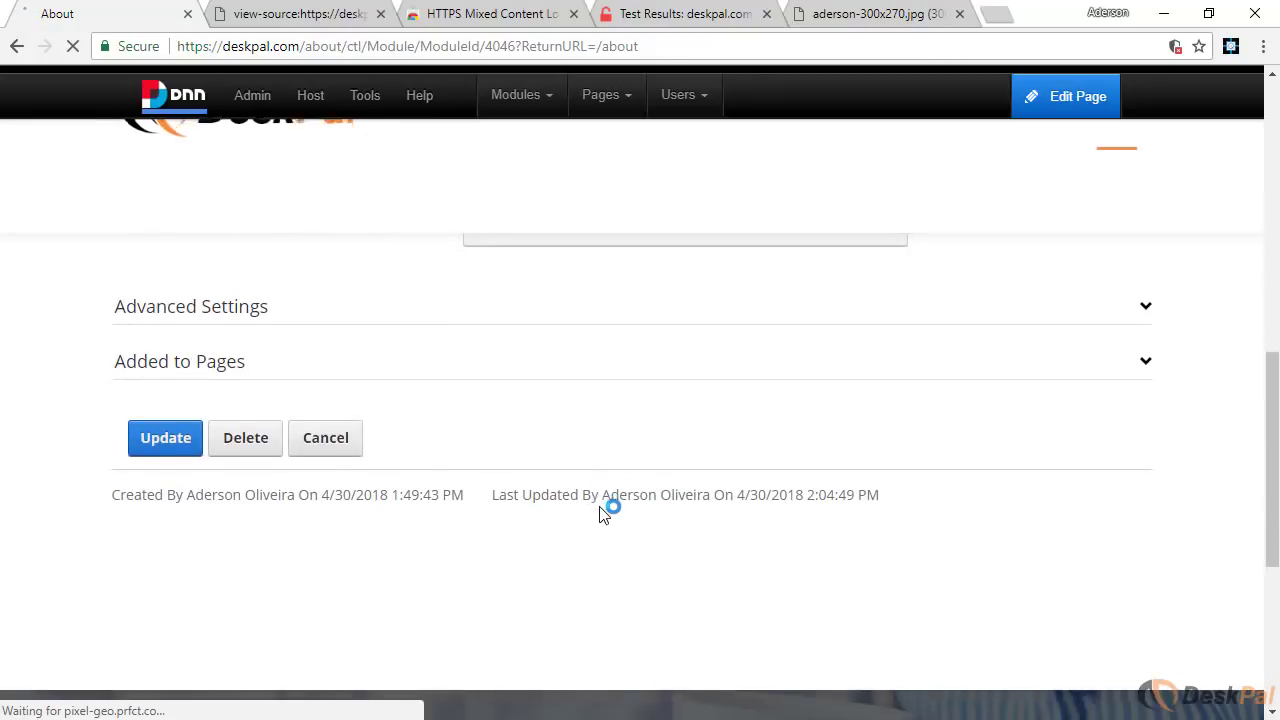
pyautogui.click(235, 318)
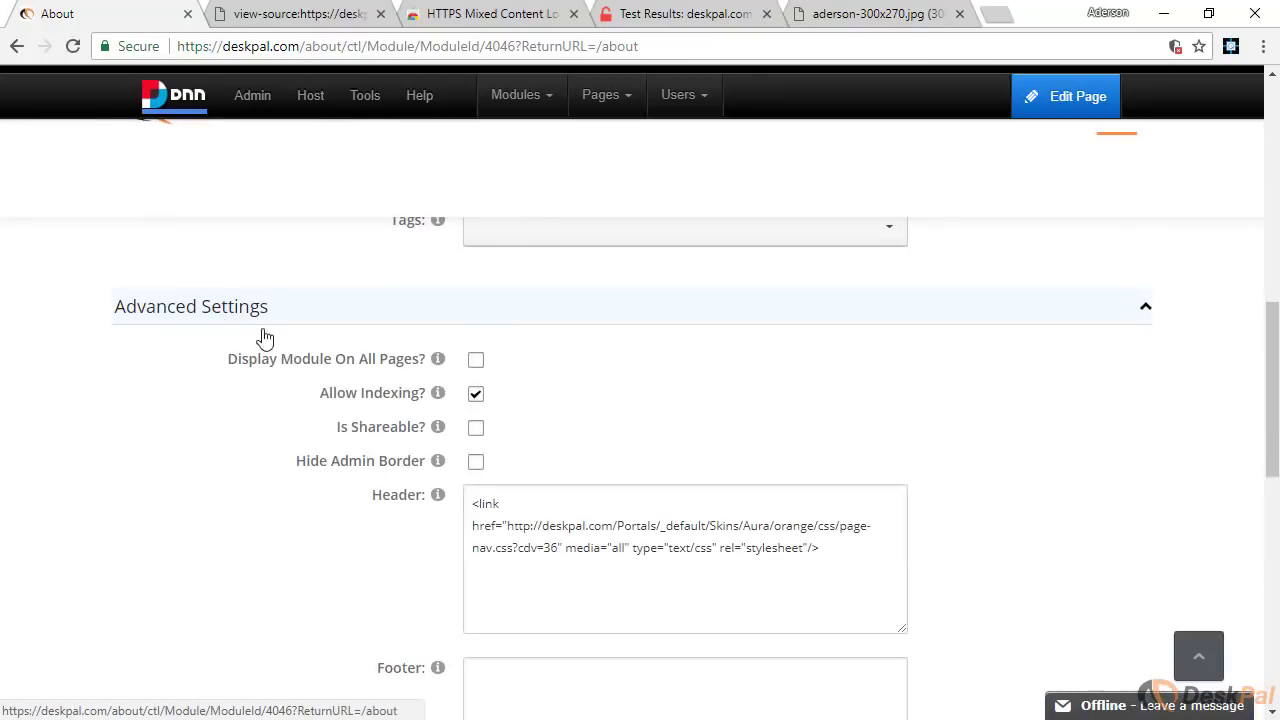
pyautogui.click(546, 542)
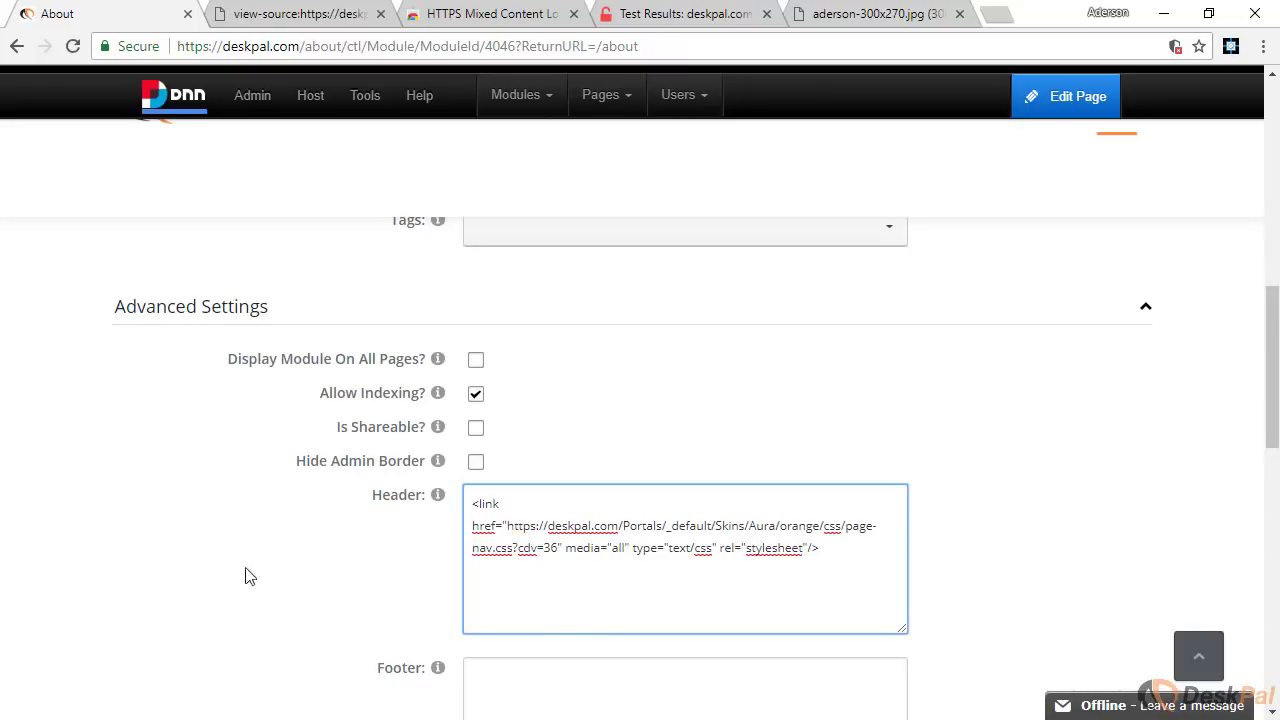
pyautogui.scroll(-4, 149, 549)
pyautogui.click(150, 628)
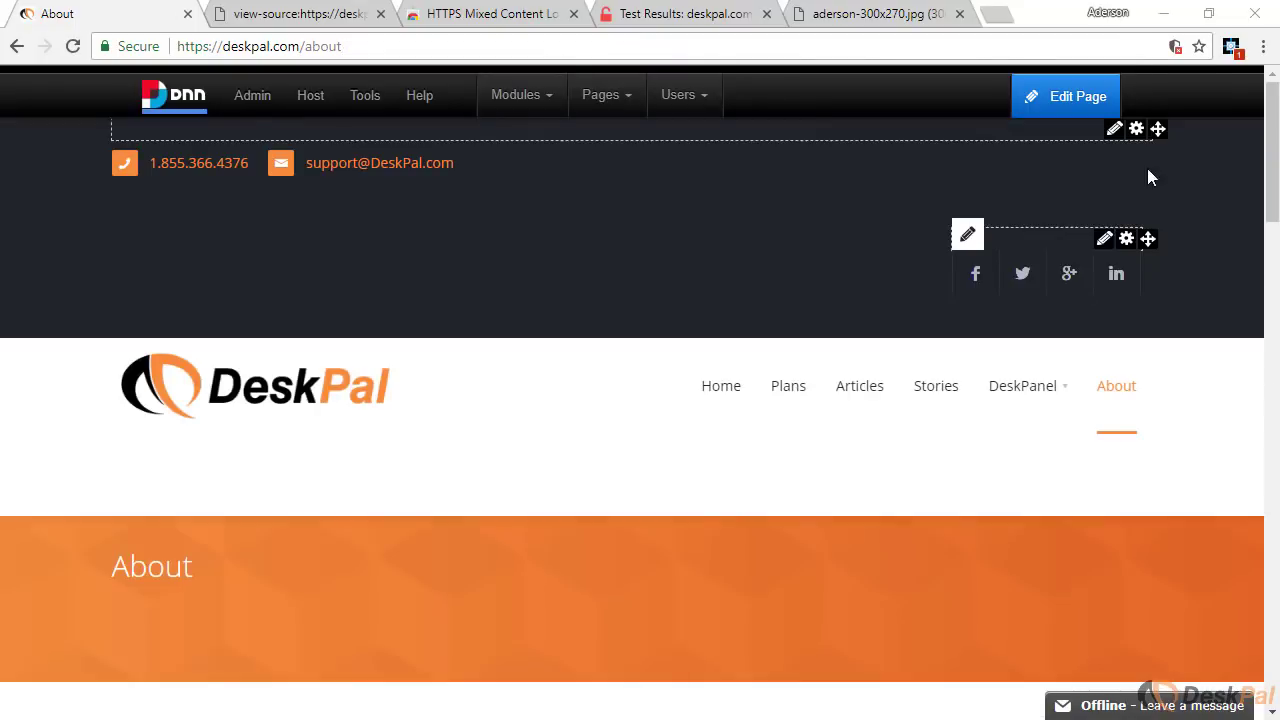
# Copy the blocked dojo.js script URL and trace it in the page source to module 4047.
pyautogui.click(1231, 46)
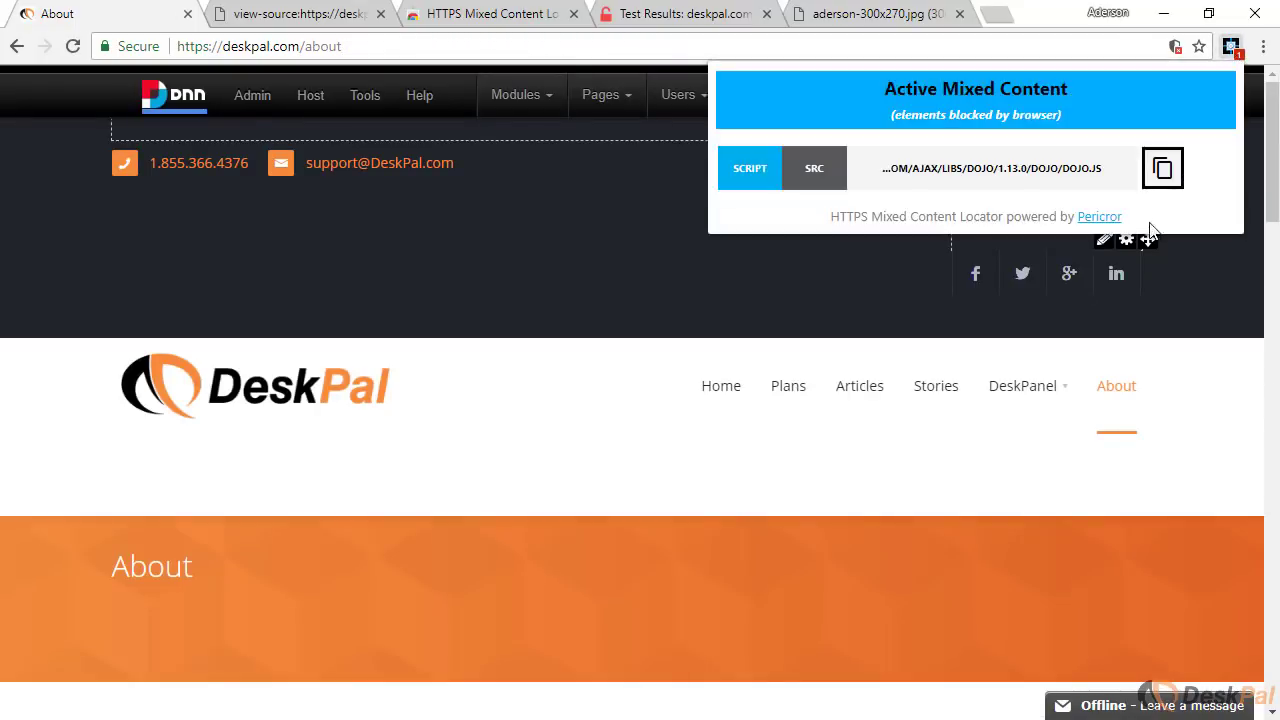
pyautogui.click(1165, 174)
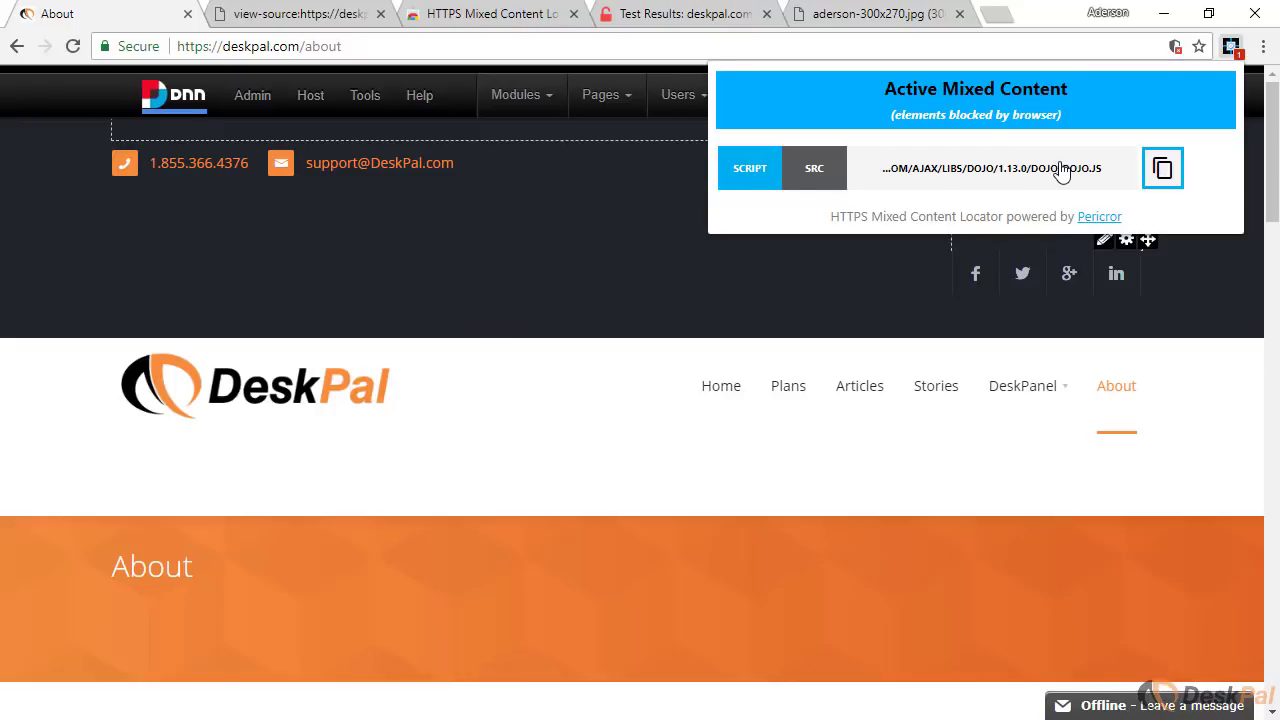
pyautogui.click(255, 24)
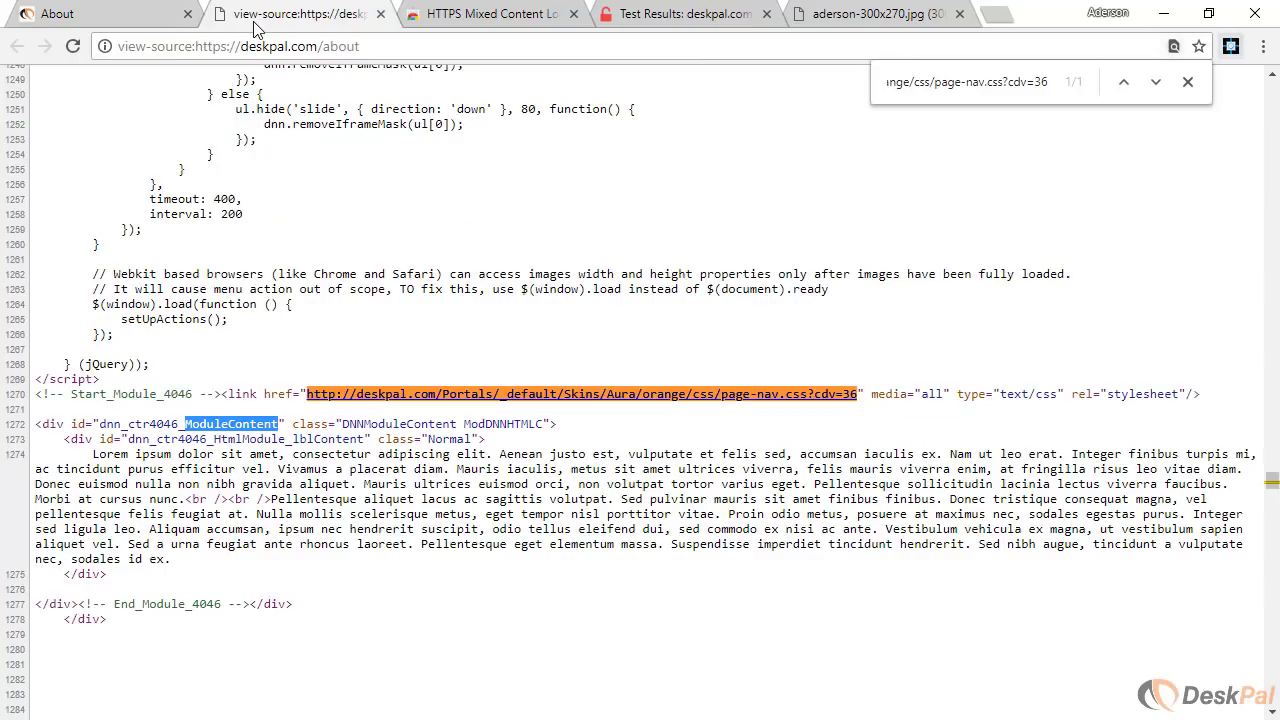
pyautogui.hotkey('ctrl', 'f')
pyautogui.hotkey('ctrl', 'v')
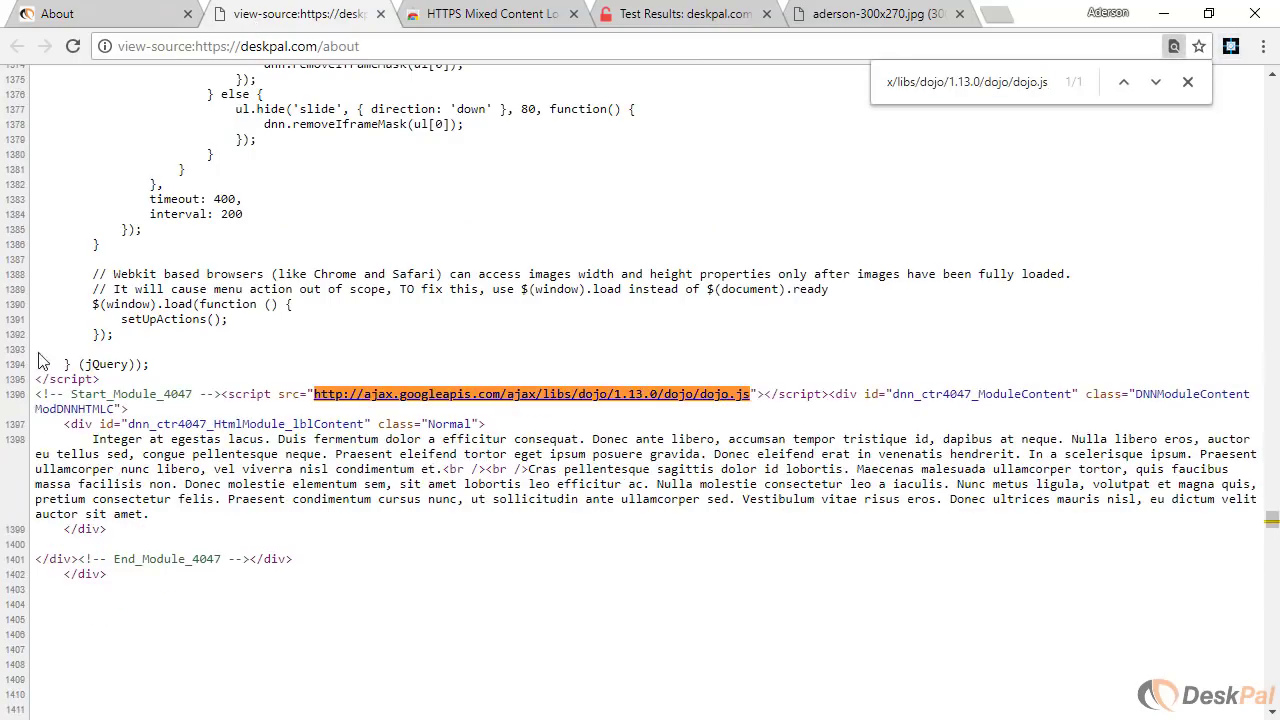
pyautogui.click(132, 12)
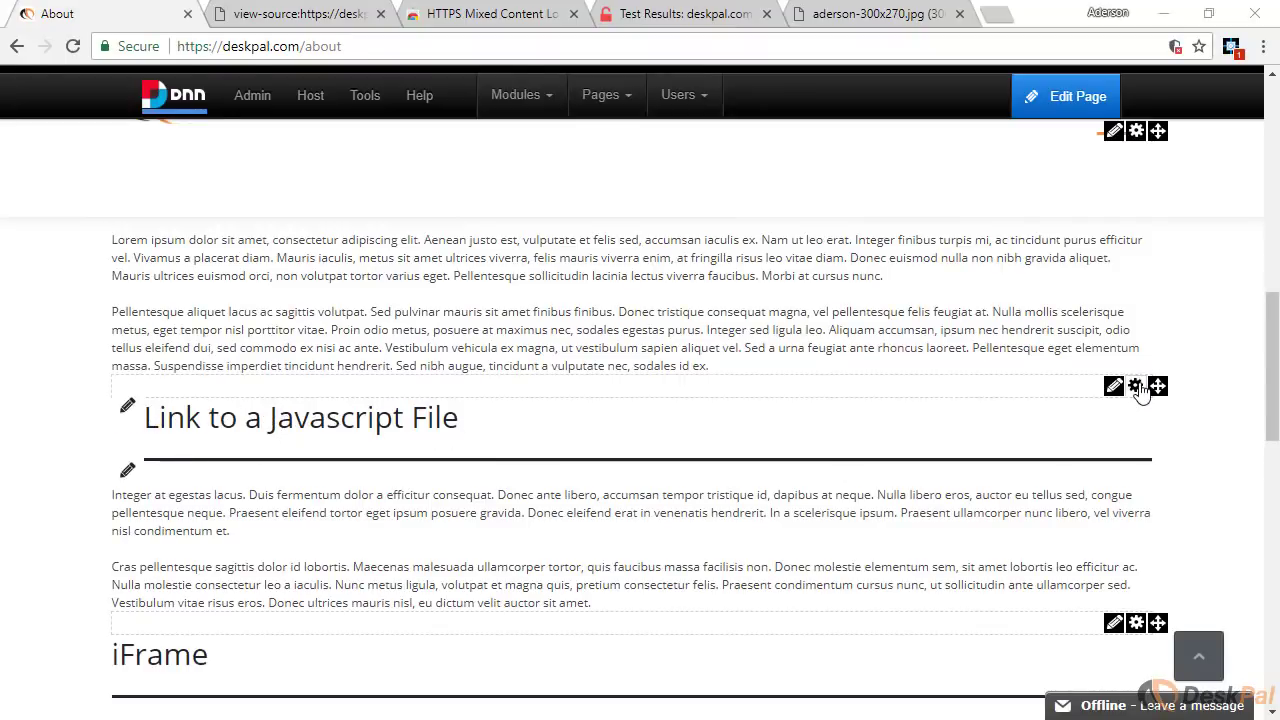
pyautogui.moveTo(1137, 388)
pyautogui.click(1052, 414)
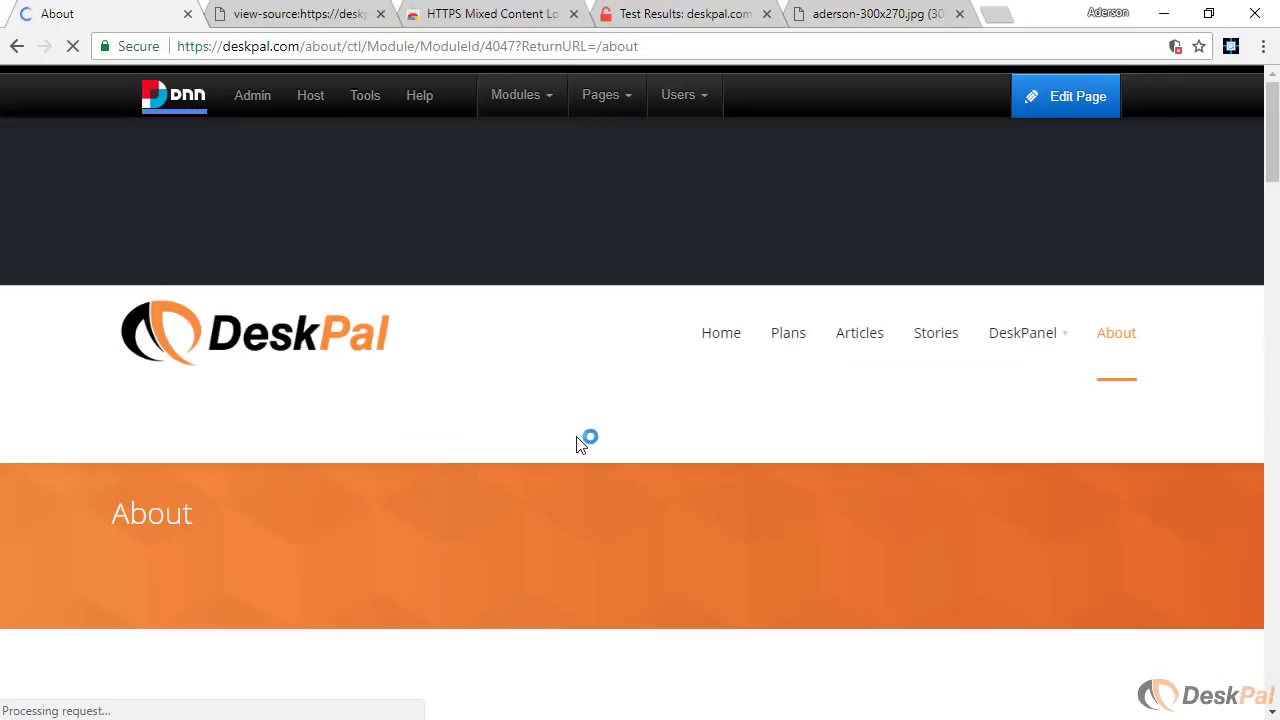
pyautogui.scroll(-8, 475, 500)
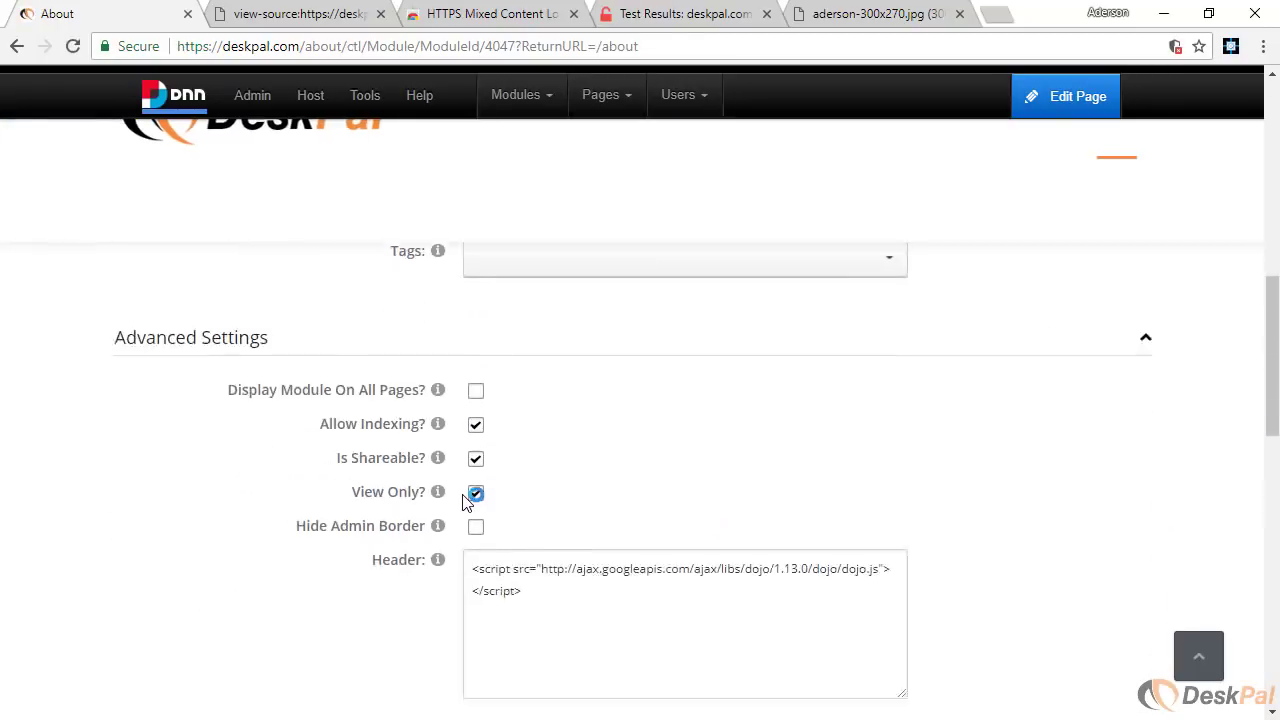
pyautogui.click(543, 555)
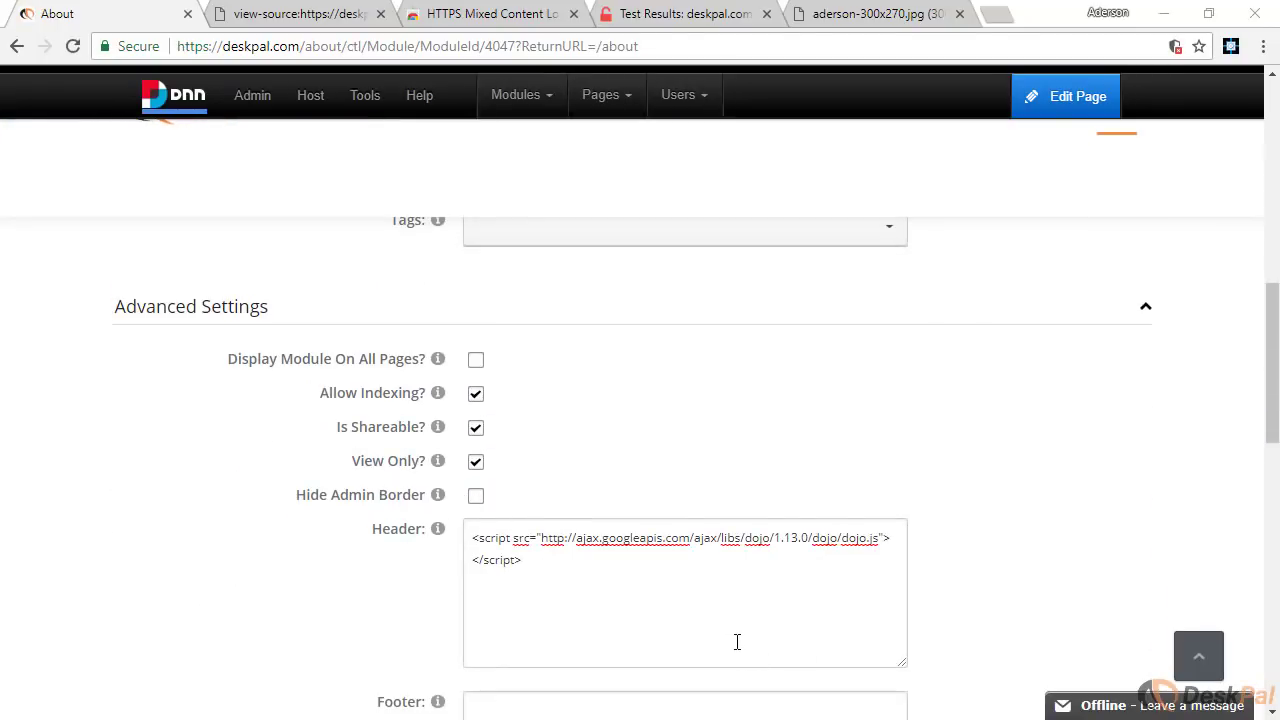
pyautogui.click(568, 538)
pyautogui.write('s')
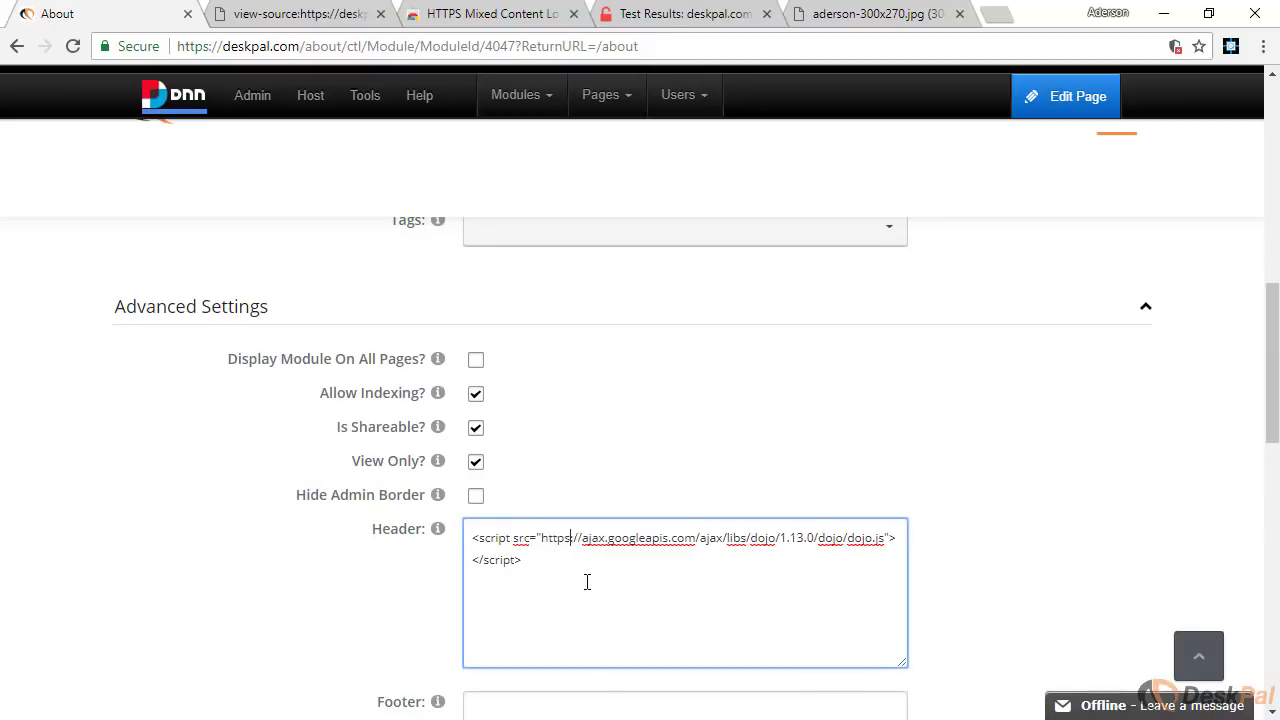
pyautogui.scroll(-3, 133, 581)
pyautogui.click(148, 592)
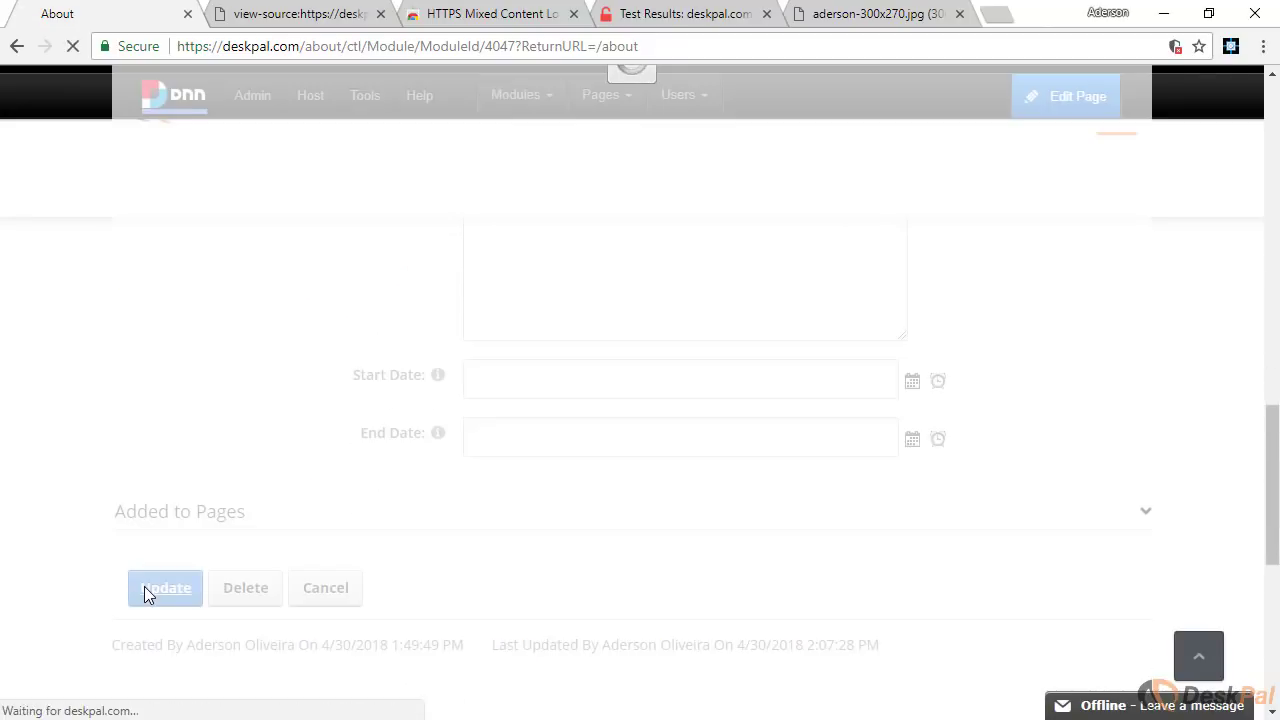